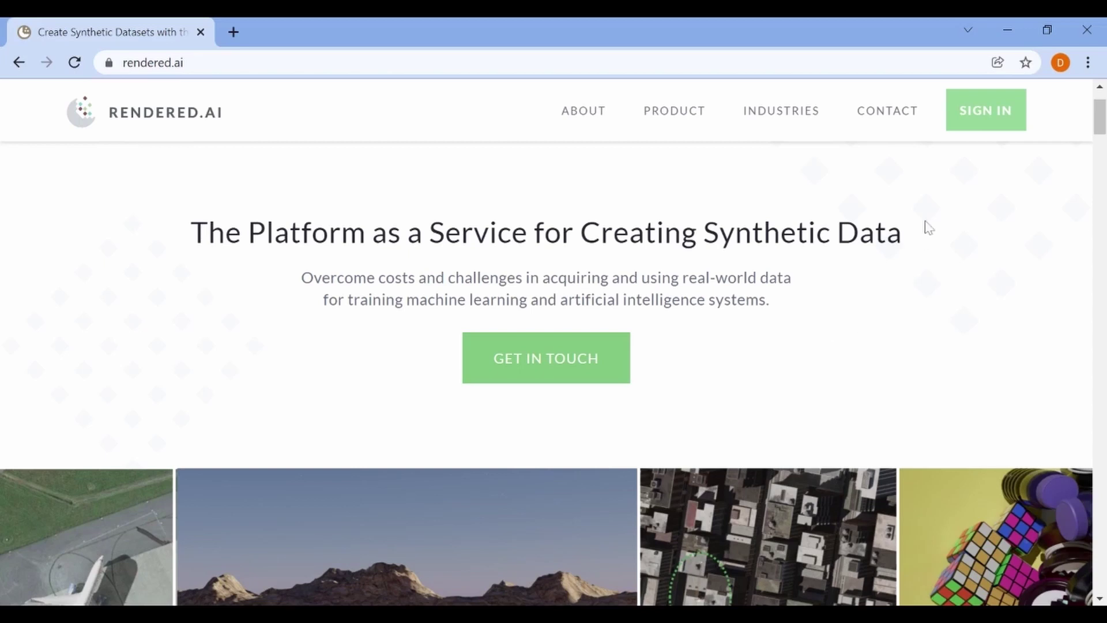
# Sign in to Rendered.ai with the account's email address and password
pyautogui.click(961, 121)
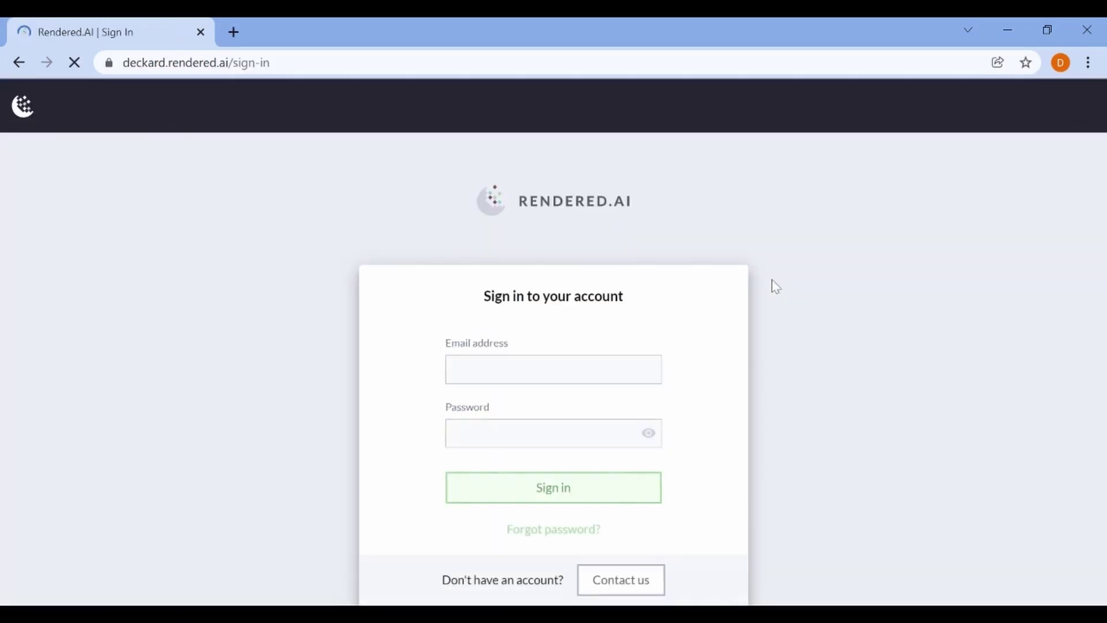
pyautogui.press('Tab')
pyautogui.write('•••••••••••••')
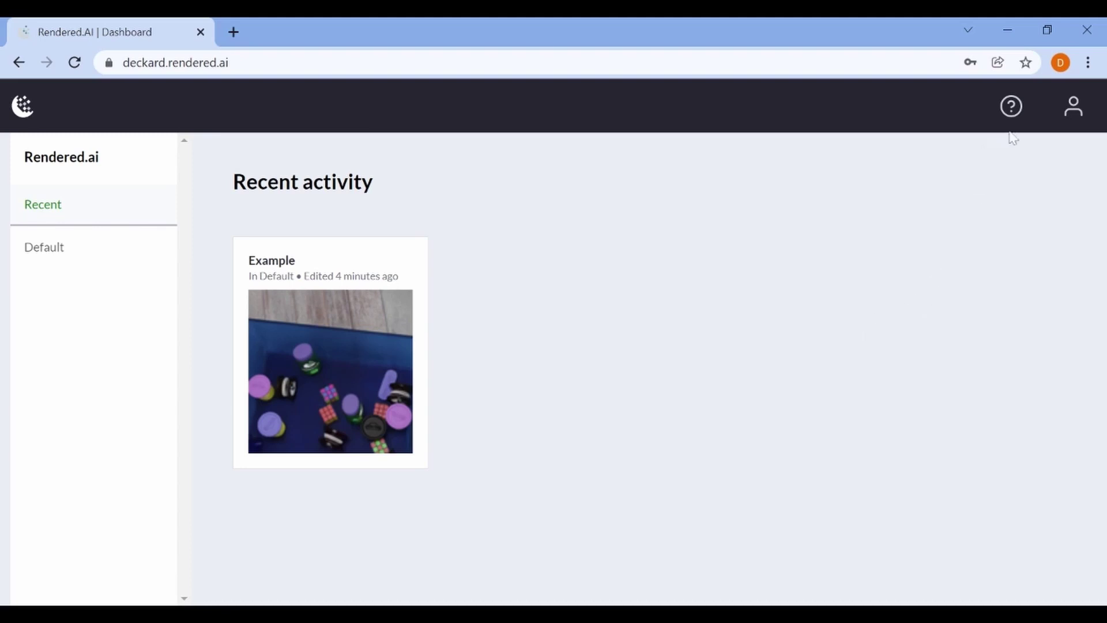
# Rename the organization from 'default' to 'Example' in its Organizations settings
pyautogui.click(1070, 105)
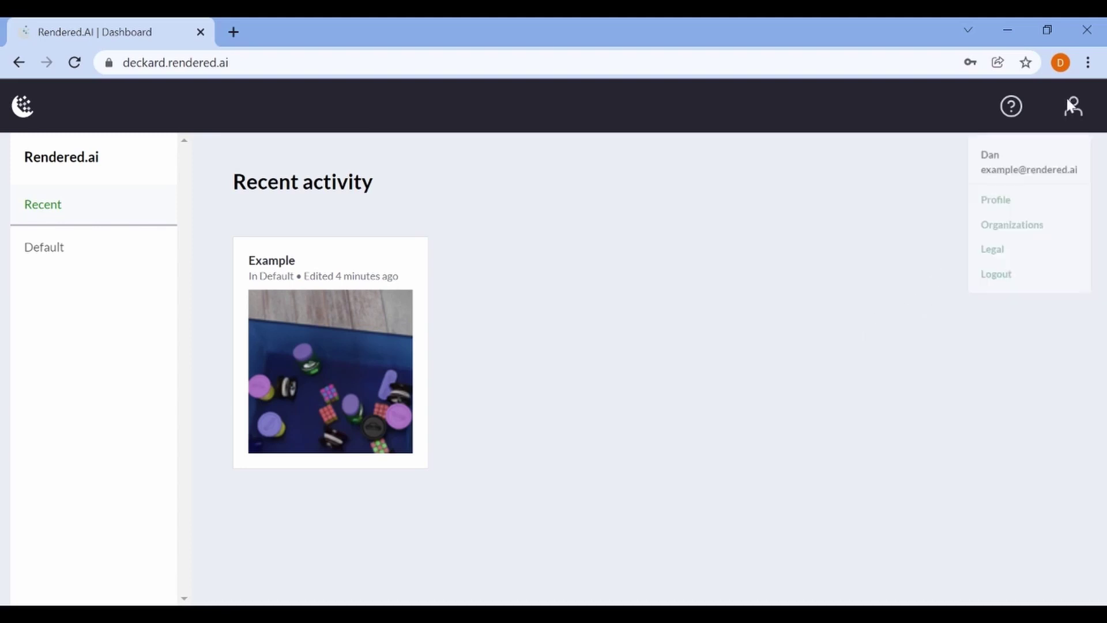
pyautogui.click(1037, 243)
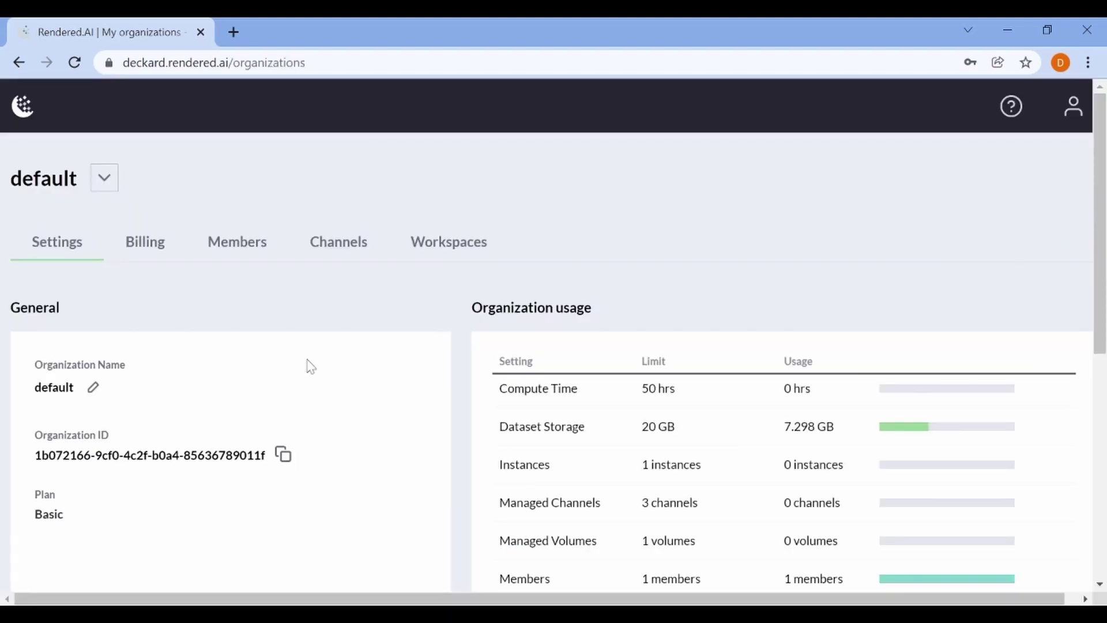
pyautogui.click(93, 387)
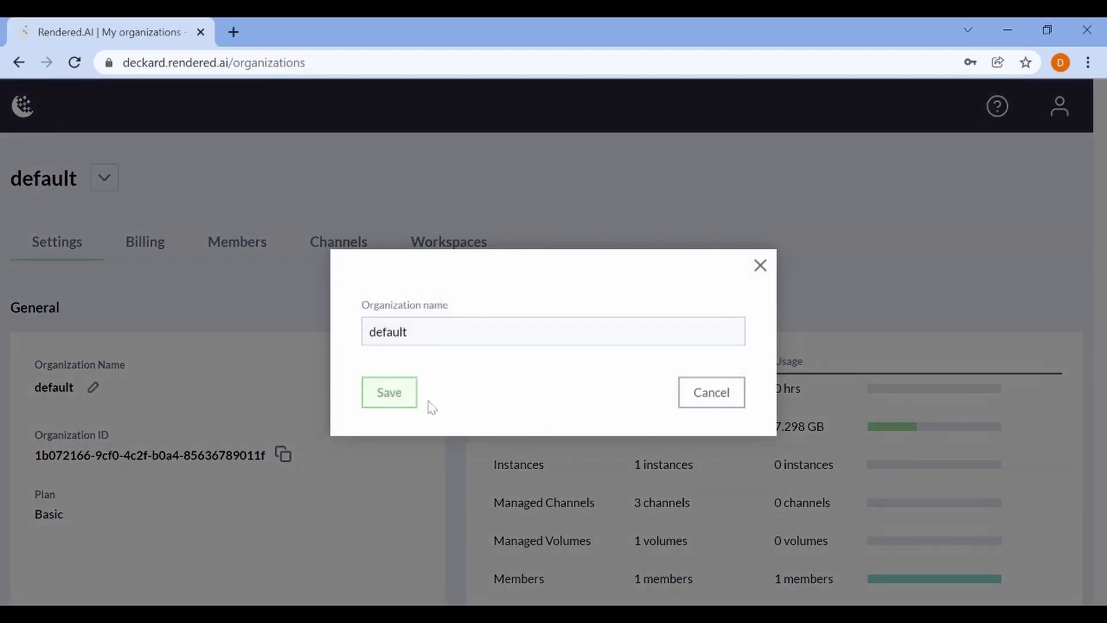
pyautogui.moveTo(415, 332); pyautogui.dragTo(301, 333)
pyautogui.write('Example')
pyautogui.click(386, 393)
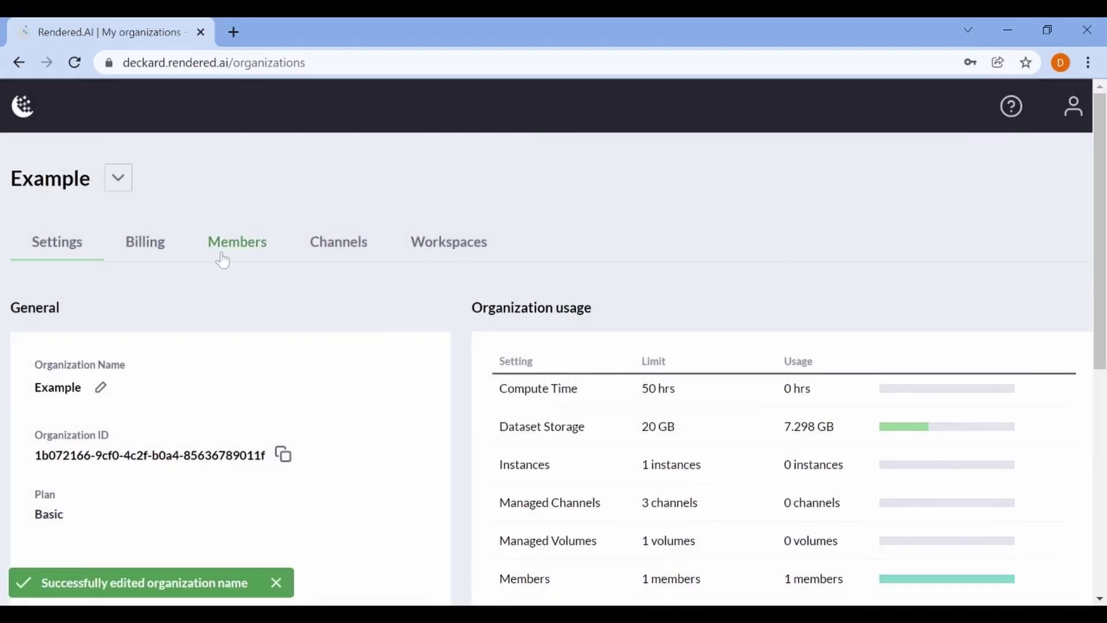
# Review the Members tab, dismiss the Invite member dialog, then view the Channels list
pyautogui.click(215, 247)
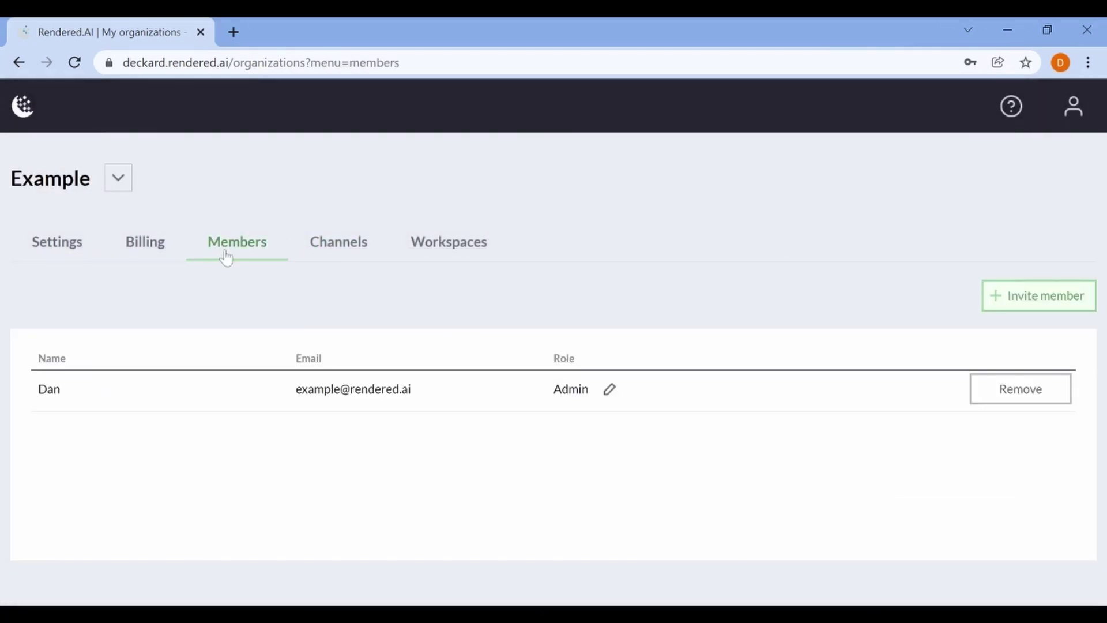
pyautogui.click(1053, 308)
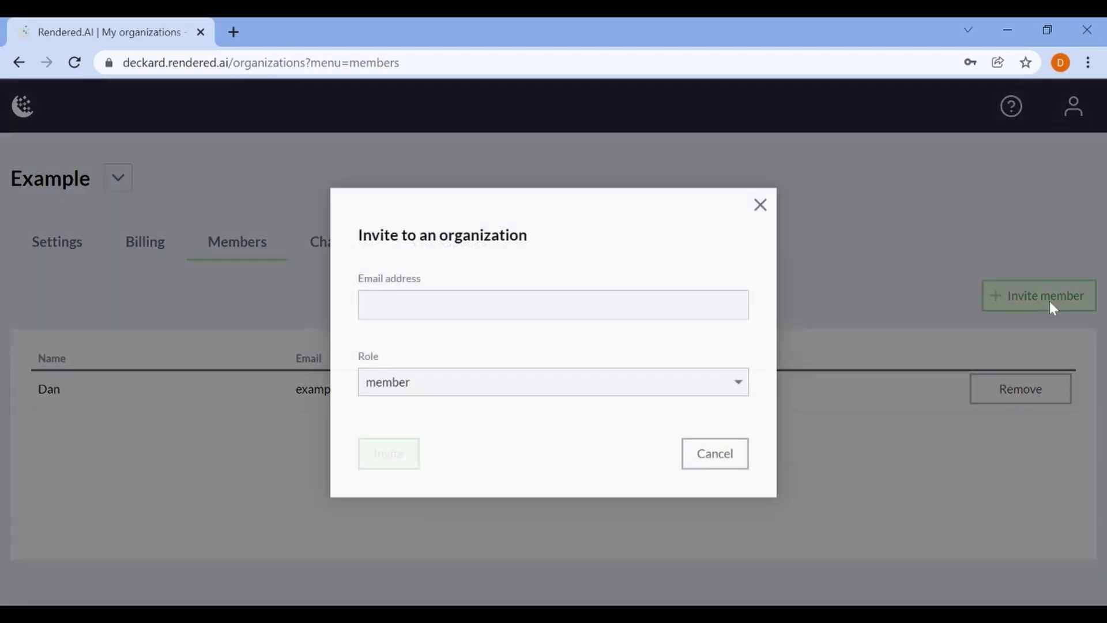
pyautogui.click(760, 205)
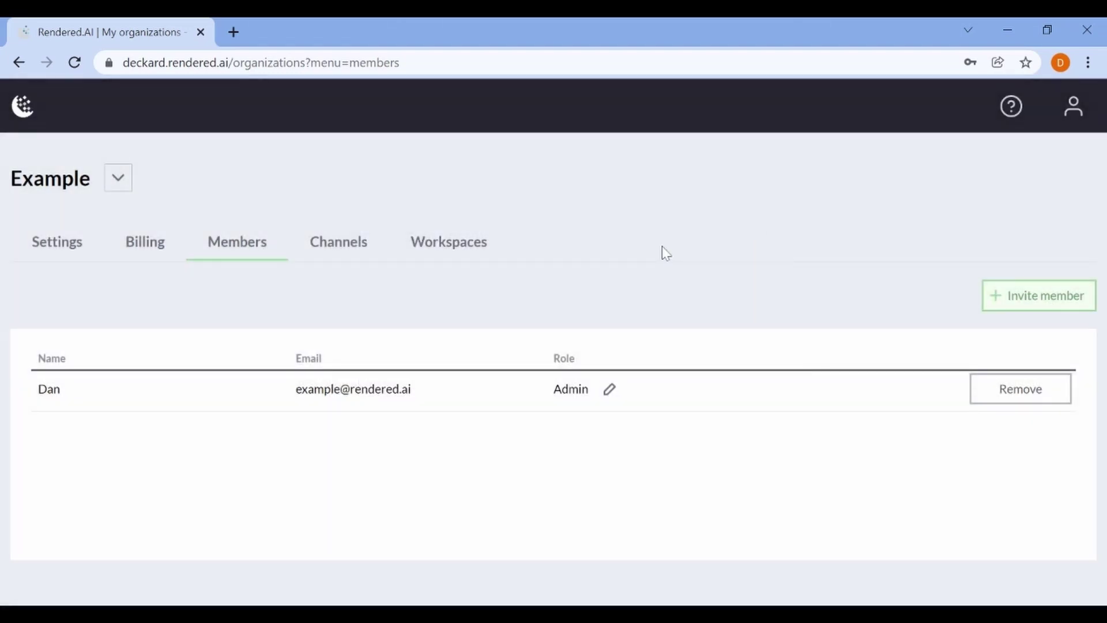
pyautogui.click(341, 244)
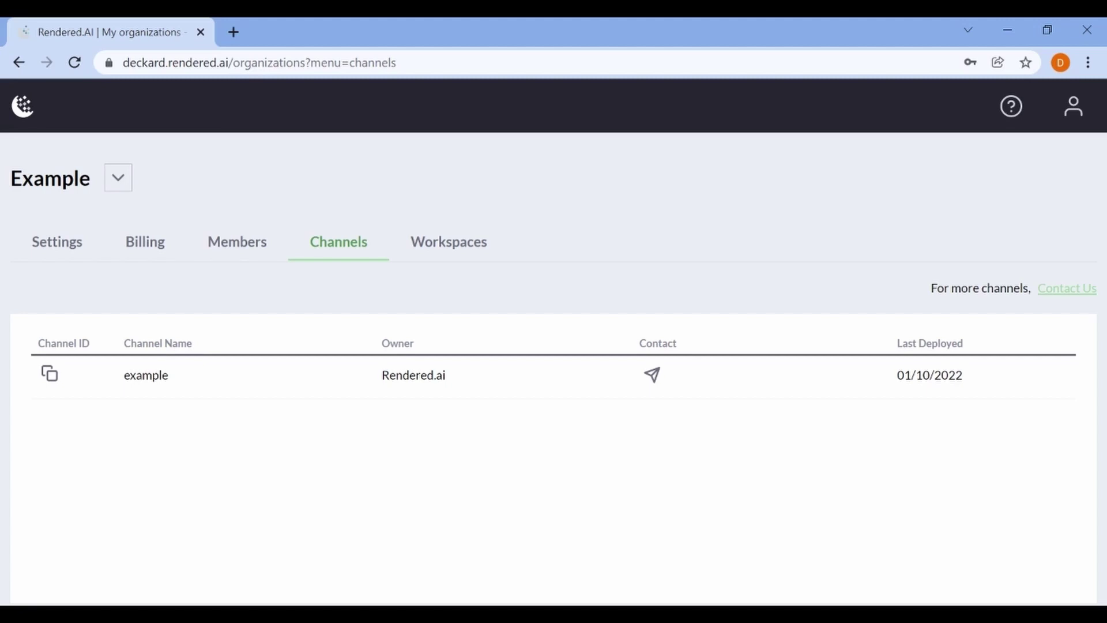
# Check the organization's Workspaces tab, then return to the Dashboard
pyautogui.click(437, 252)
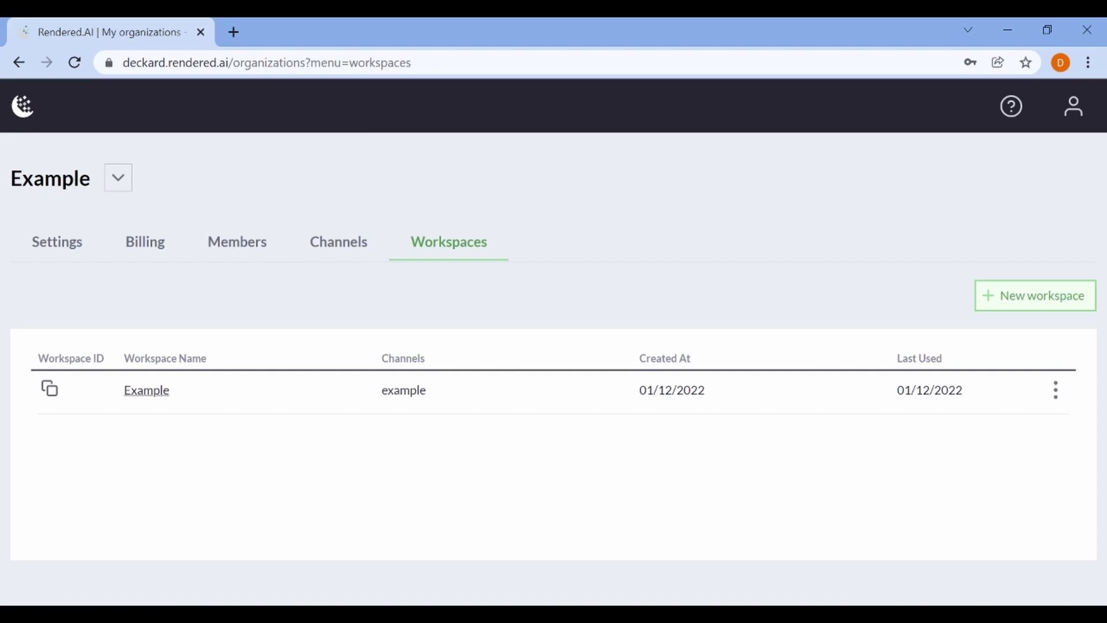
pyautogui.click(15, 107)
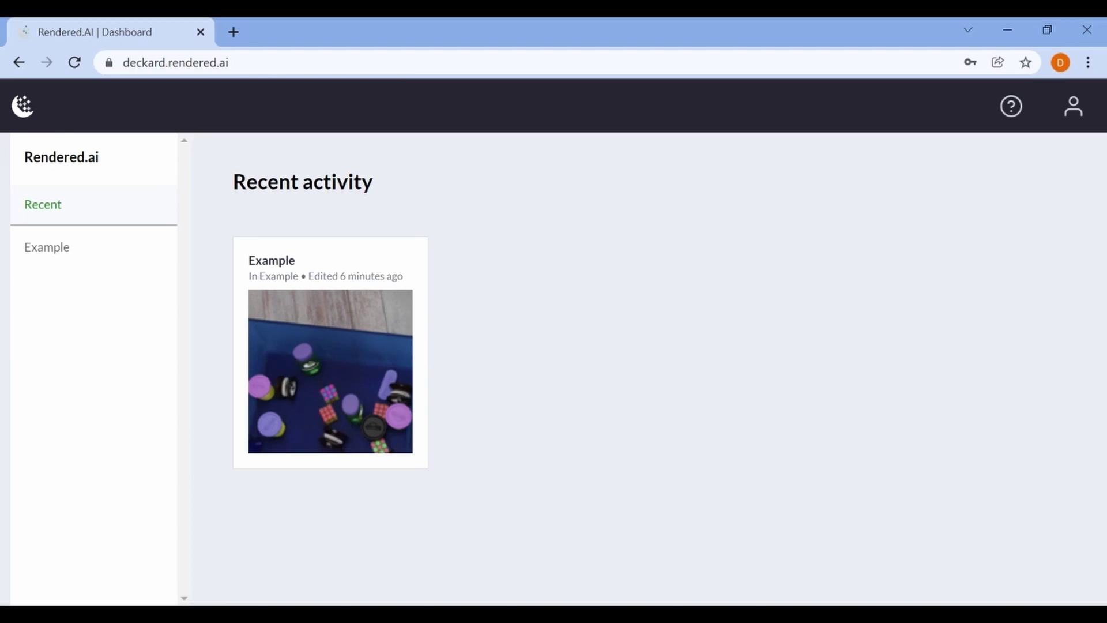
# Show the Example organization's workspaces and open the Example workspace
pyautogui.click(47, 246)
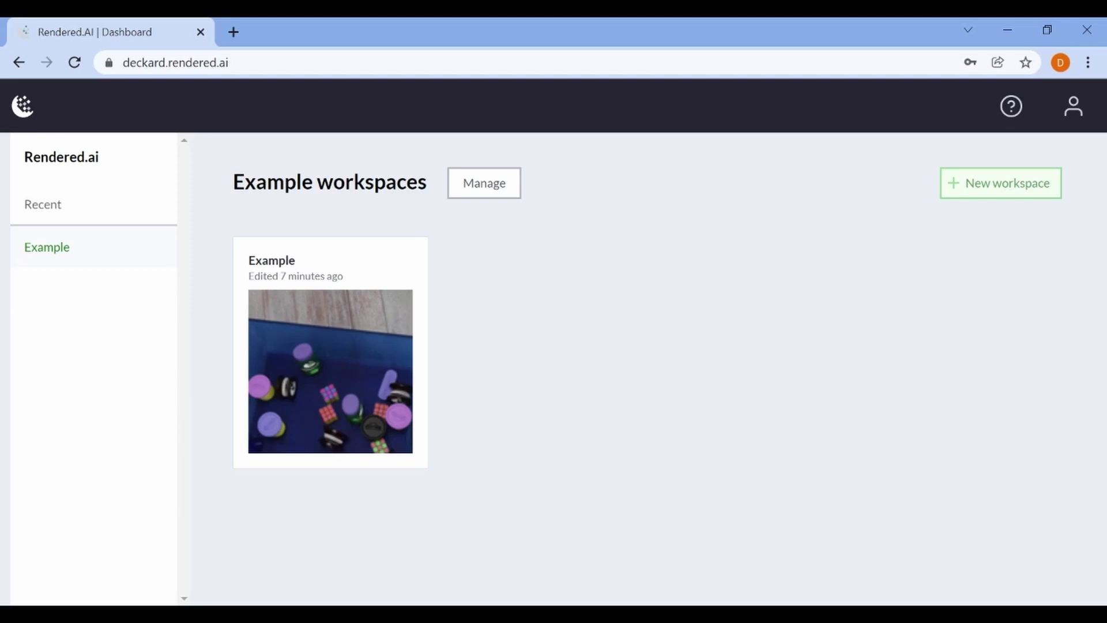
pyautogui.click(354, 307)
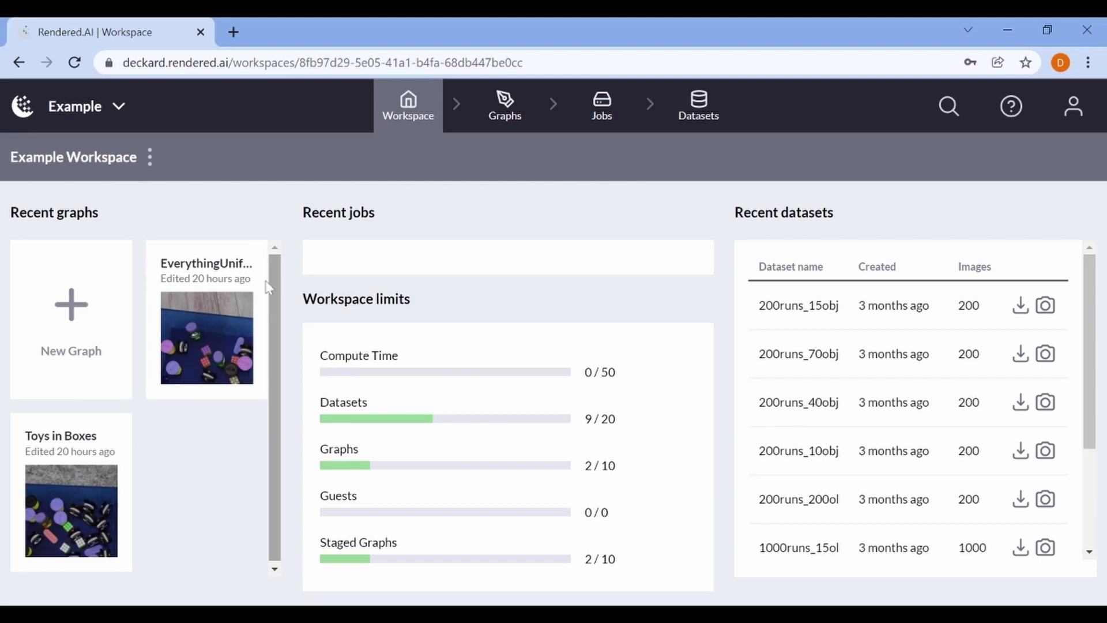
# Create a graph named 'New Graph' on the example channel with description 'Test'
pyautogui.click(109, 288)
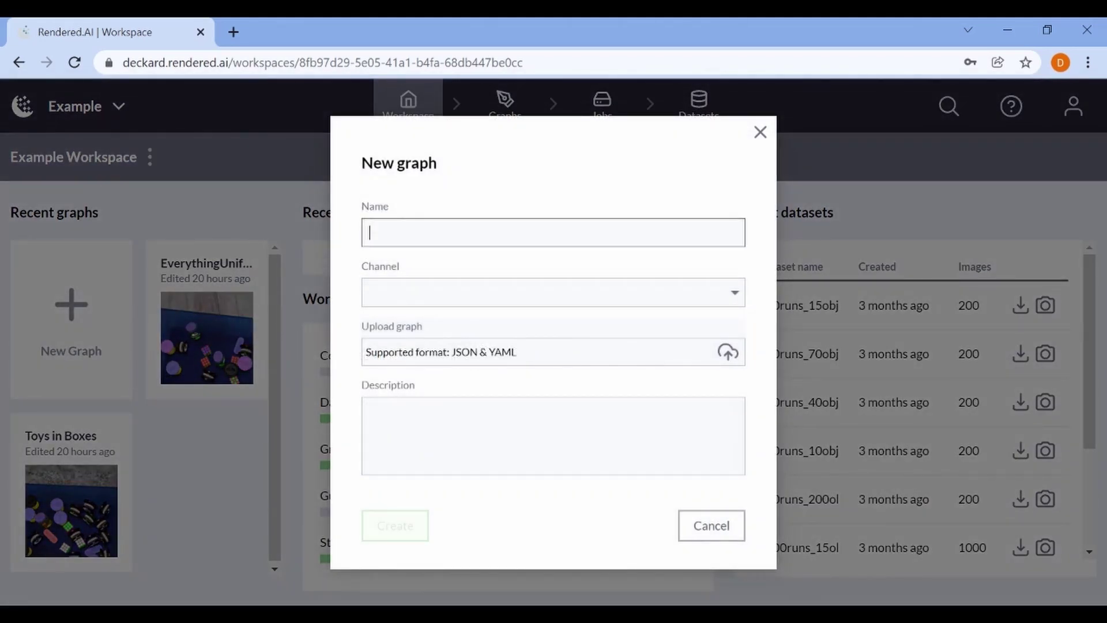
pyautogui.write('New Graph')
pyautogui.click(725, 298)
pyautogui.click(619, 330)
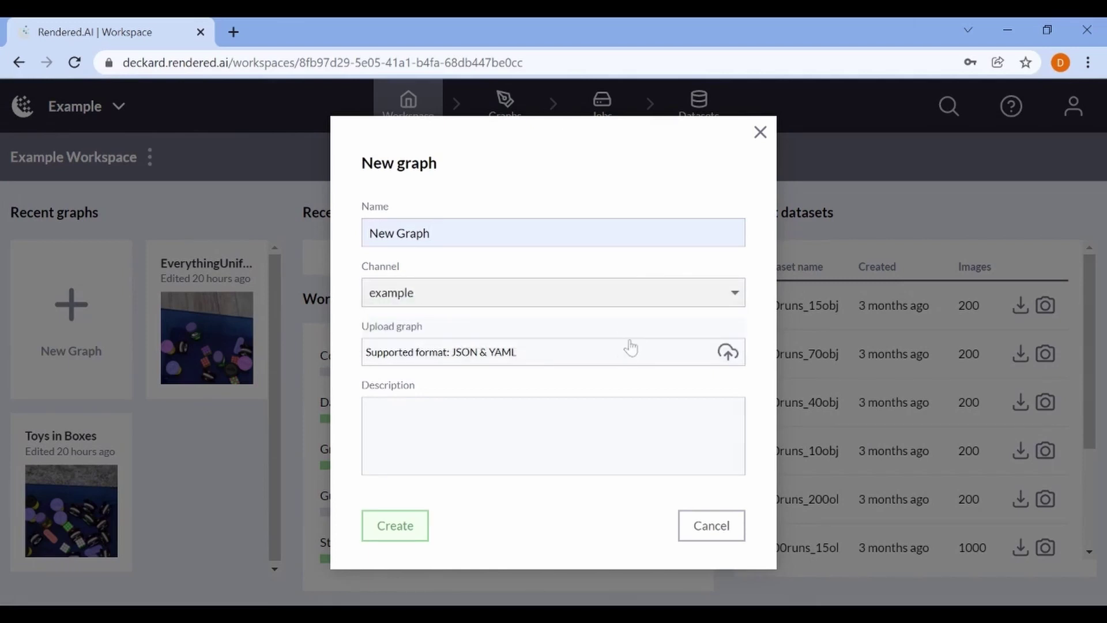
pyautogui.click(599, 409)
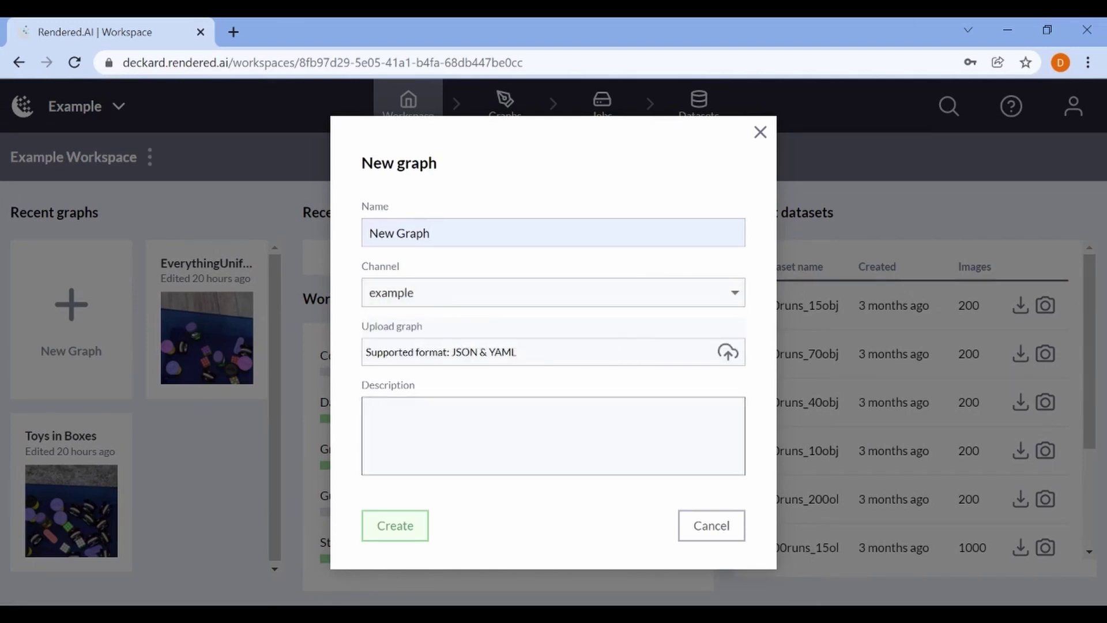
pyautogui.write('Test')
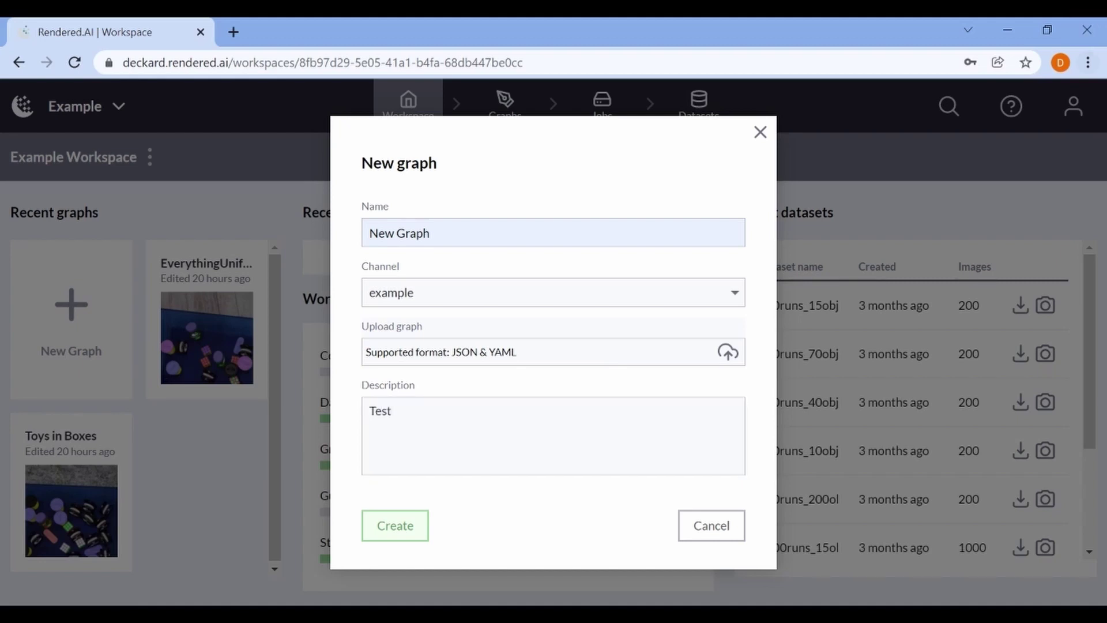
pyautogui.click(410, 525)
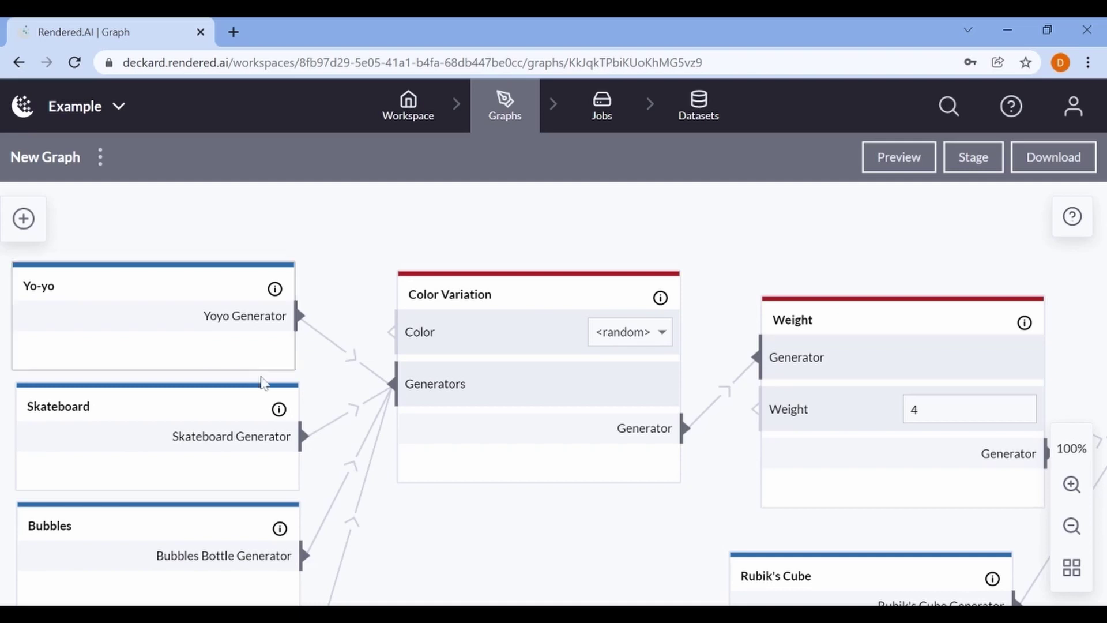
# Pan across New Graph to see all its nodes, then bring up the node library
pyautogui.scroll(-5, 510, 490)
pyautogui.scroll(-5, 510, 490)
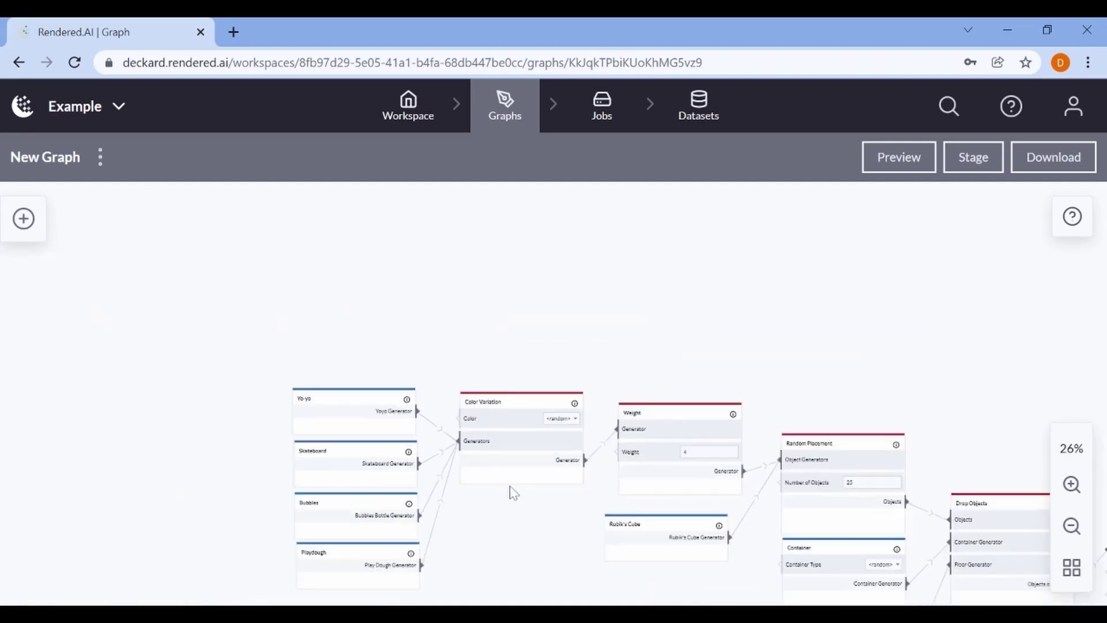
pyautogui.moveTo(516, 509); pyautogui.dragTo(302, 373)
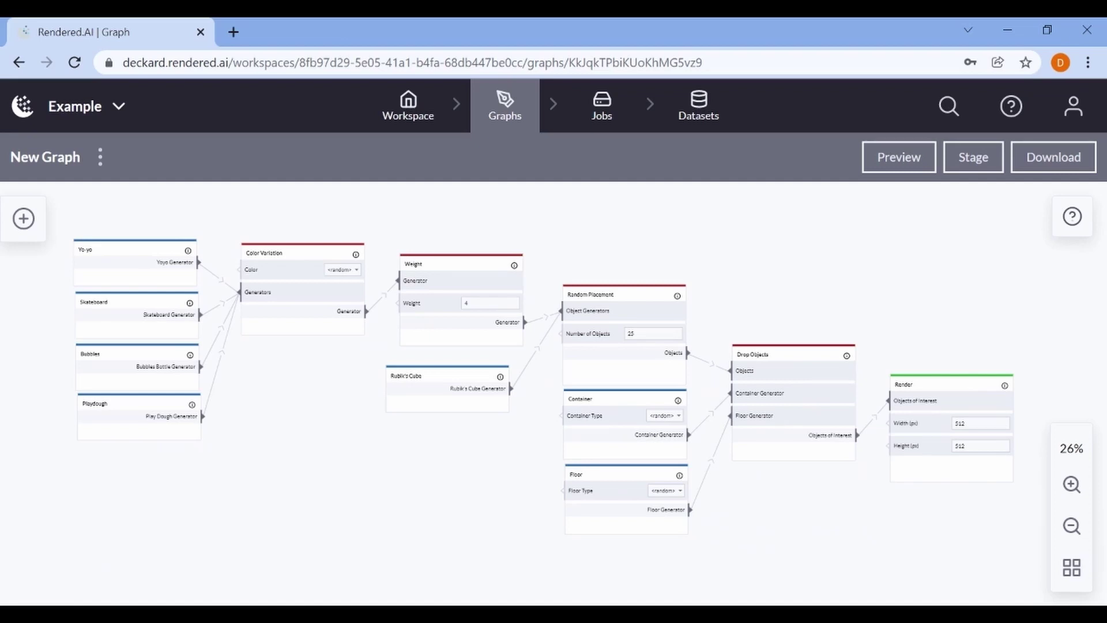
pyautogui.click(24, 218)
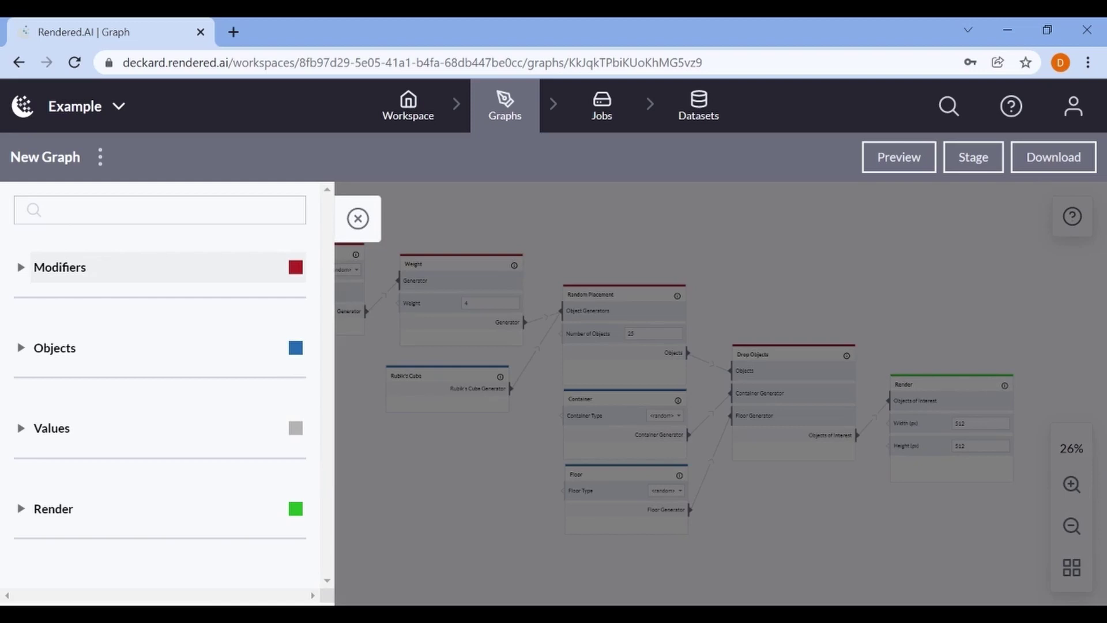
# Add a Mix Cube node from Objects > Generators and place it below Rubik's Cube
pyautogui.click(105, 282)
pyautogui.click(52, 275)
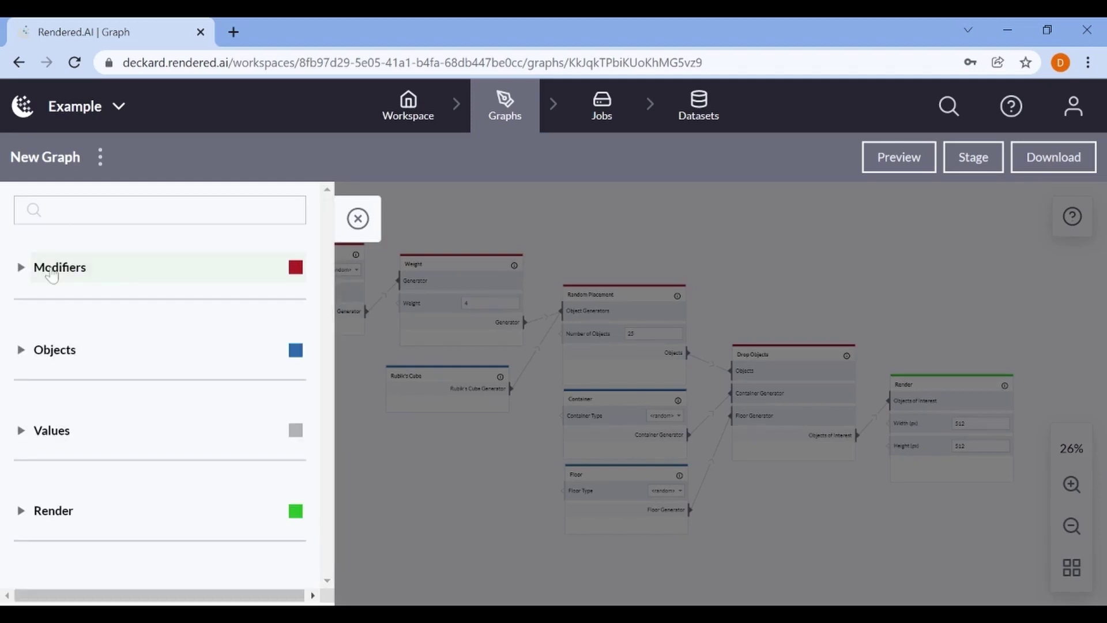
pyautogui.click(56, 358)
pyautogui.click(70, 384)
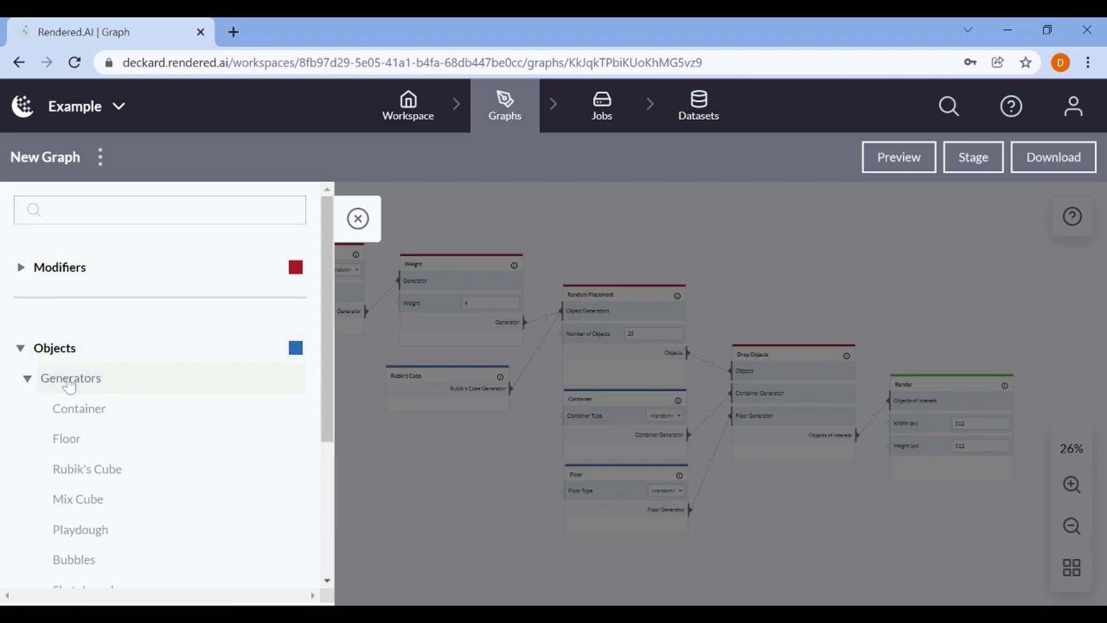
pyautogui.scroll(-3, 74, 392)
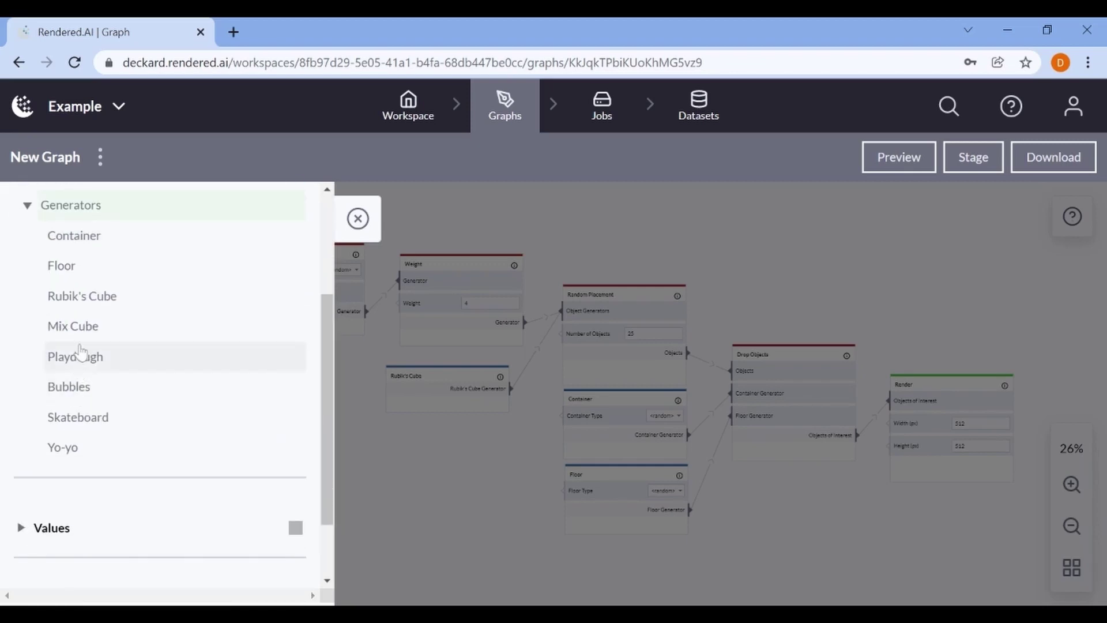
pyautogui.click(81, 337)
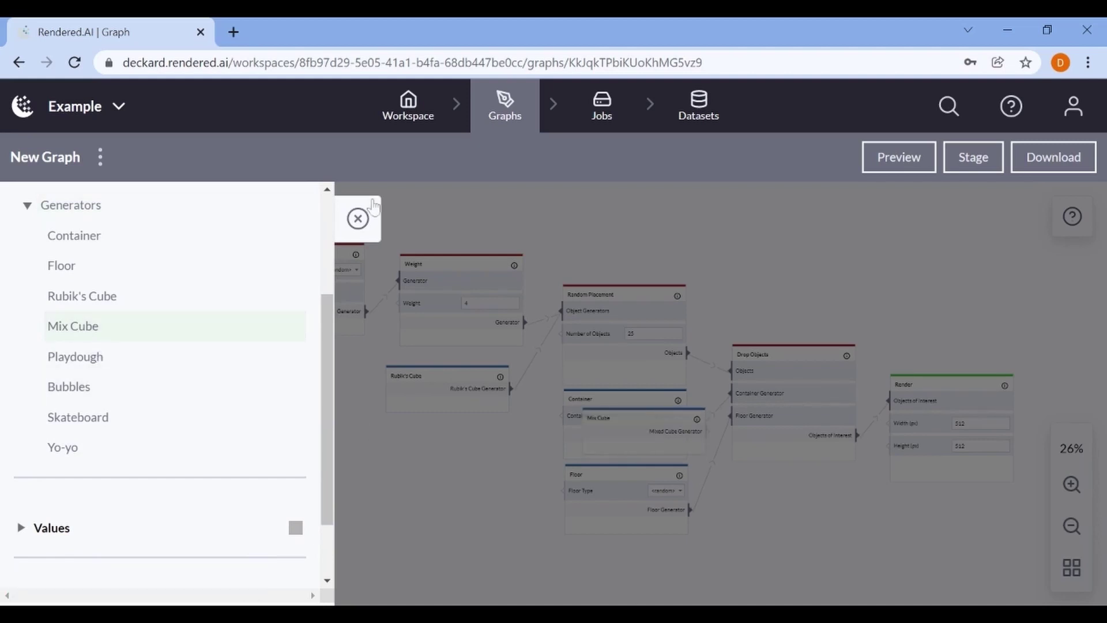
pyautogui.click(361, 219)
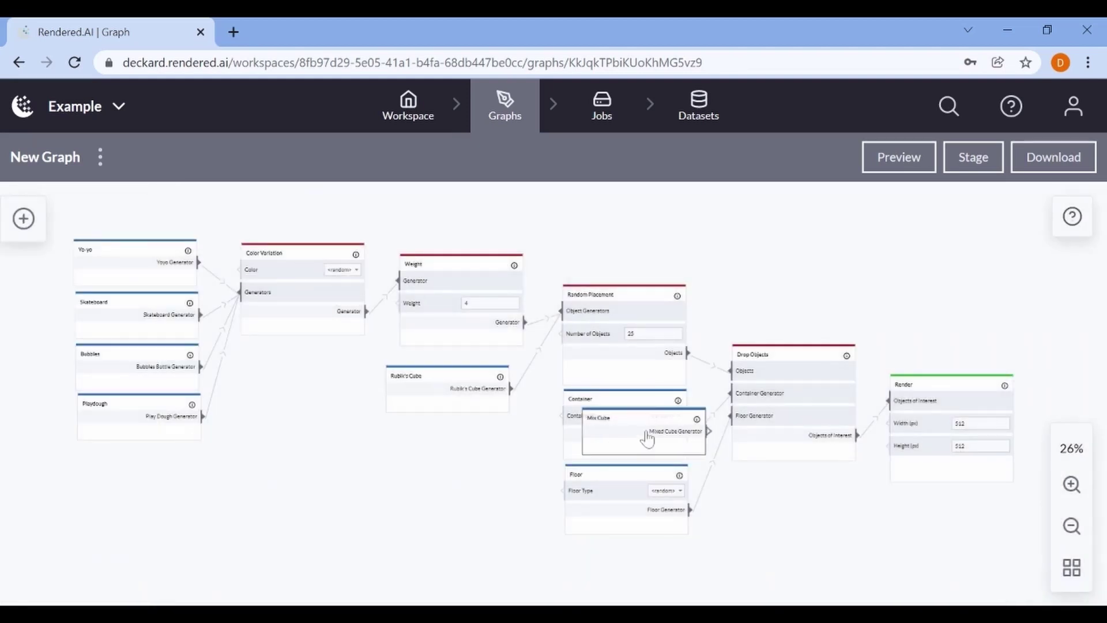
pyautogui.moveTo(642, 441); pyautogui.dragTo(444, 467)
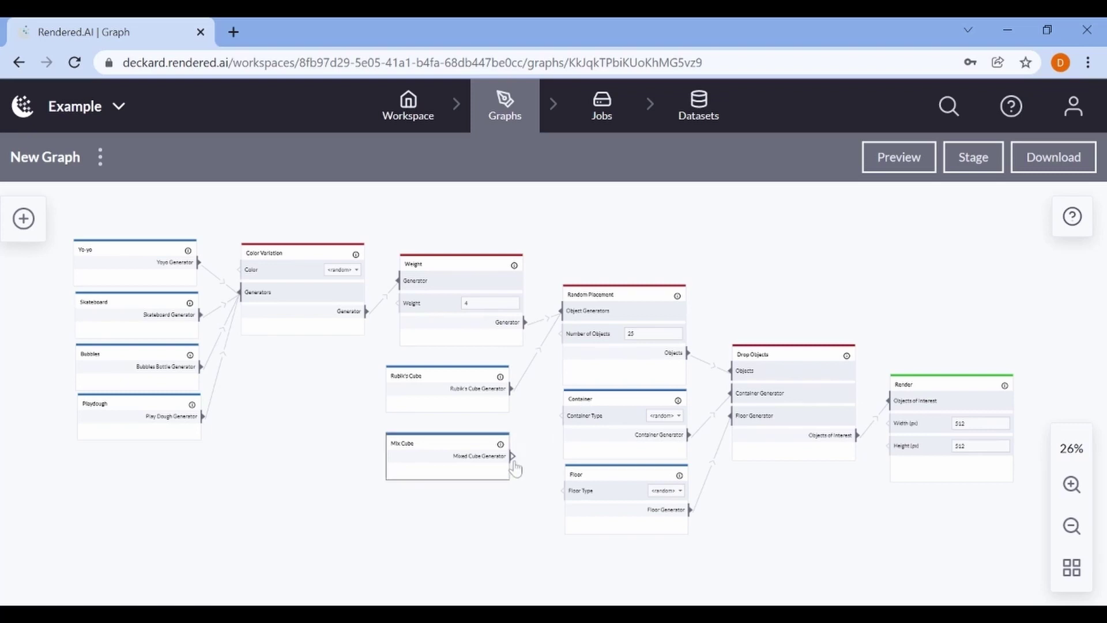
# Wire Mix Cube into Random Placement's Object Generators and set Number of Objects to 20
pyautogui.scroll(3, 515, 468)
pyautogui.moveTo(511, 456); pyautogui.dragTo(573, 280)
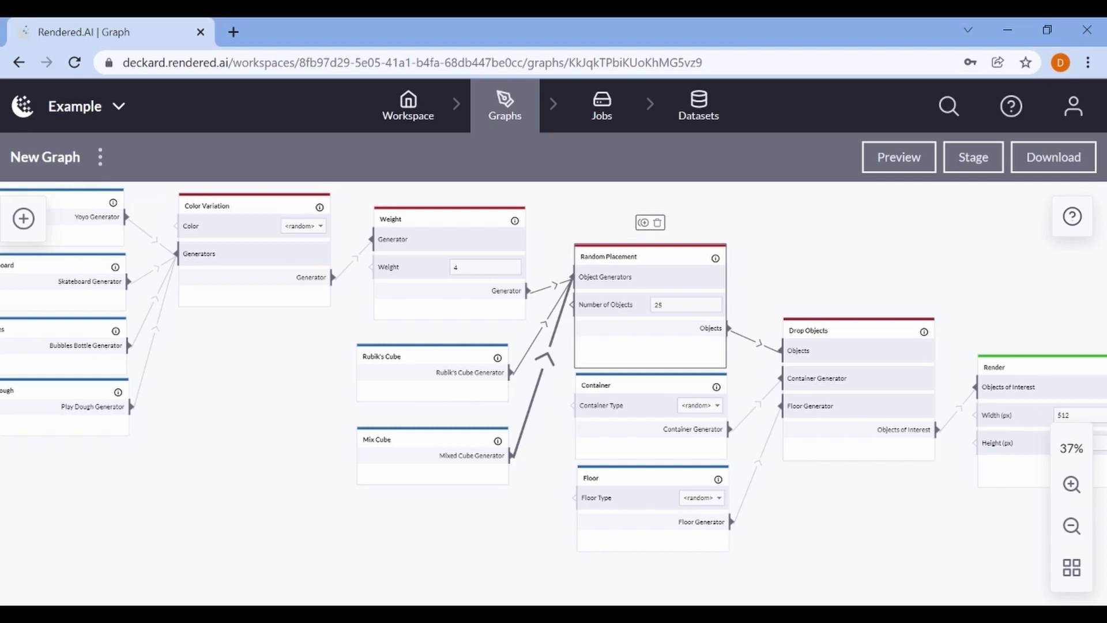
pyautogui.press('BackSpace')
pyautogui.press('BackSpace')
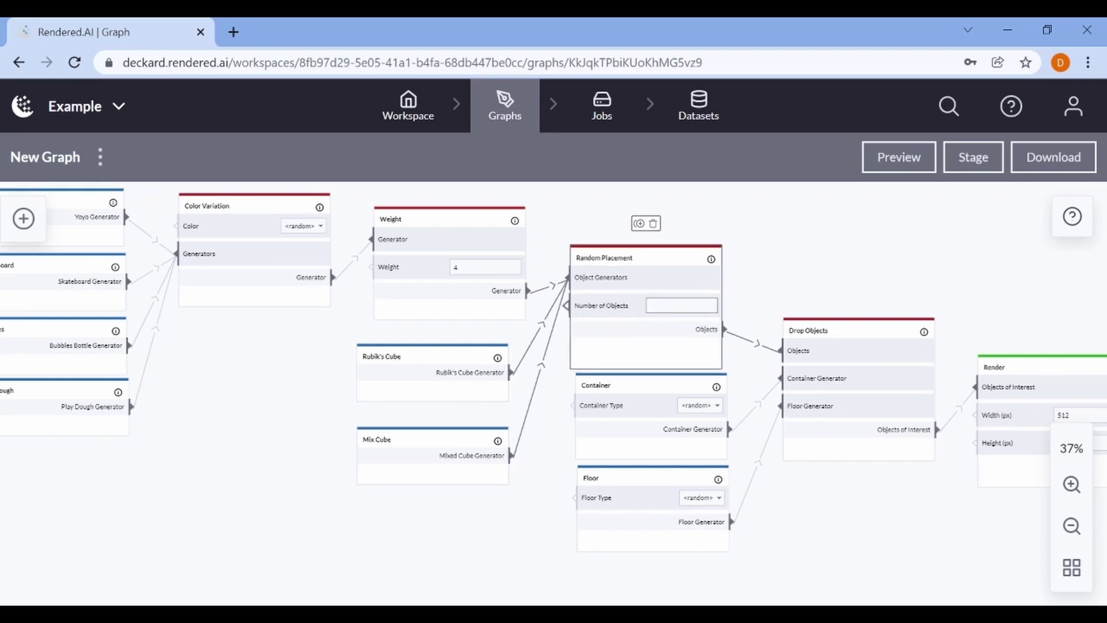
pyautogui.write('20')
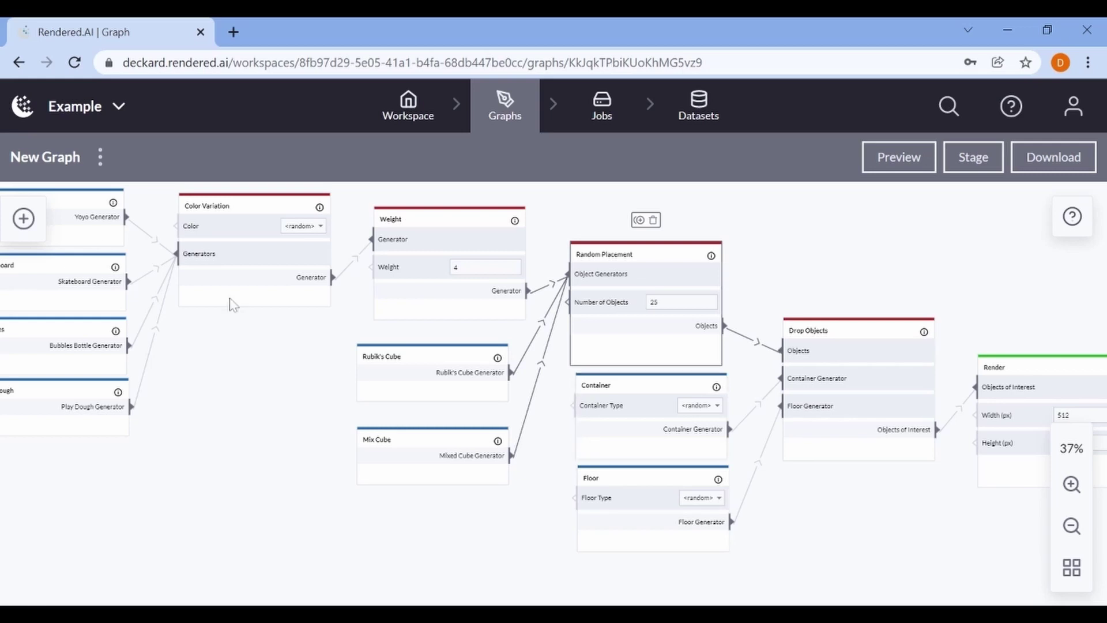
pyautogui.click(23, 218)
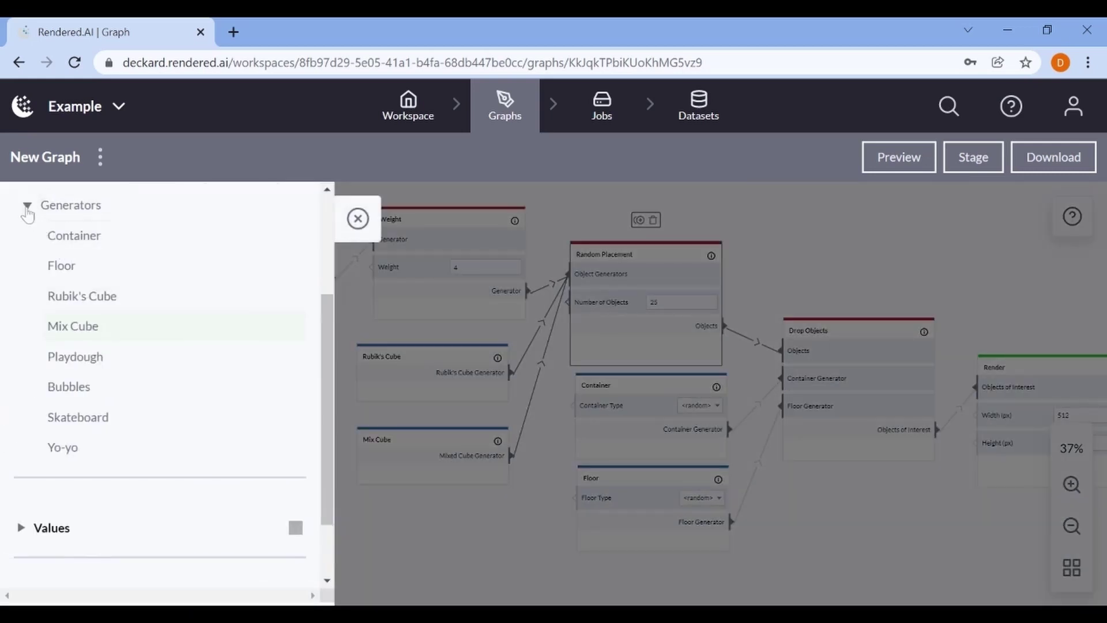
# Add a Random Integer node from Values > Generators to the graph
pyautogui.click(27, 206)
pyautogui.click(50, 458)
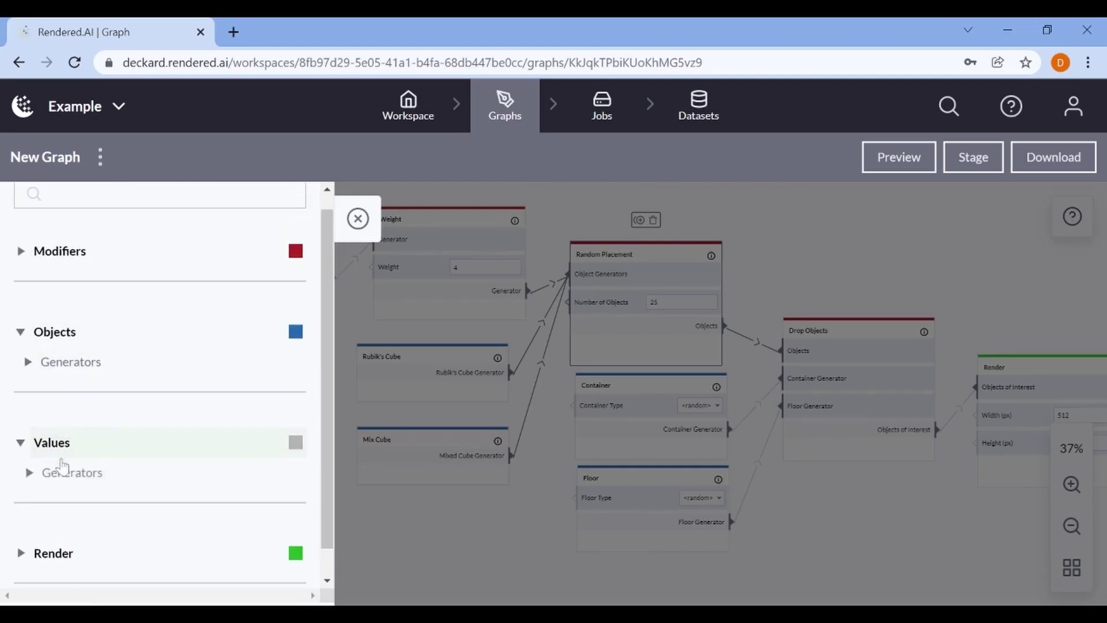
pyautogui.click(54, 472)
pyautogui.click(76, 510)
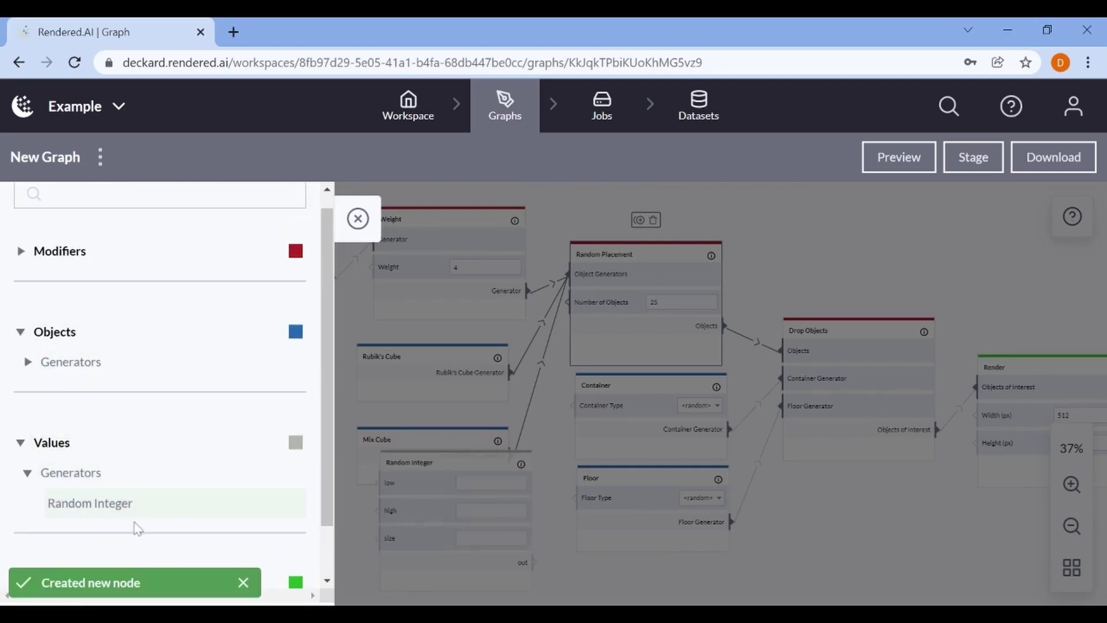
pyautogui.click(358, 225)
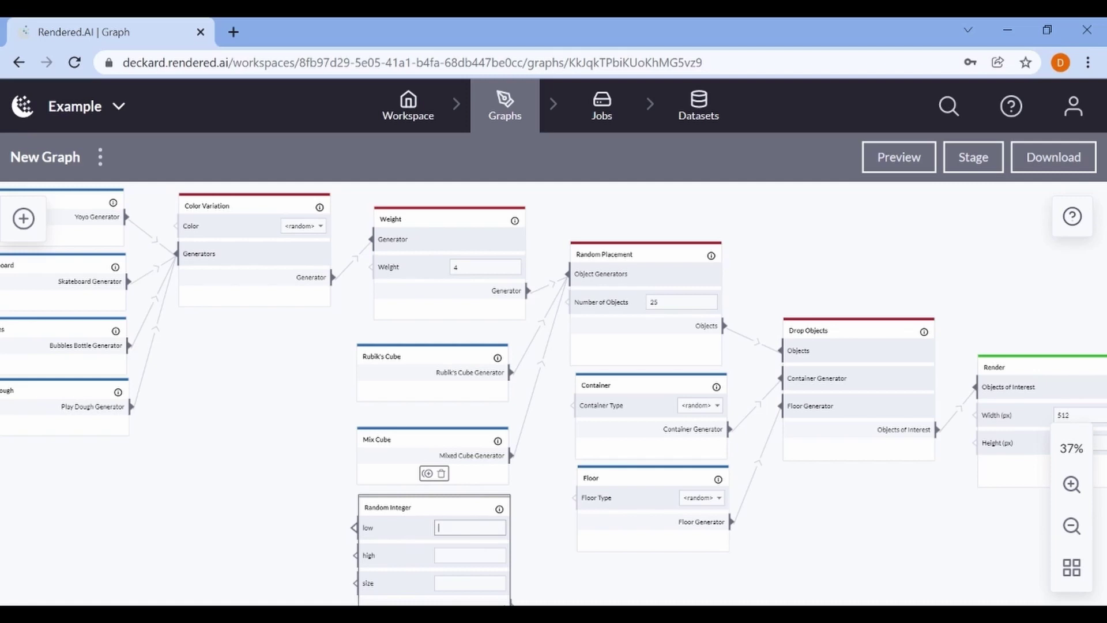
# Set Random Integer low to 10 and high to 20, and wire it to Number of Objects
pyautogui.write('10')
pyautogui.click(469, 554)
pyautogui.write('20')
pyautogui.click(497, 580)
pyautogui.moveTo(600, 574); pyautogui.dragTo(603, 554)
pyautogui.moveTo(516, 585); pyautogui.dragTo(572, 281)
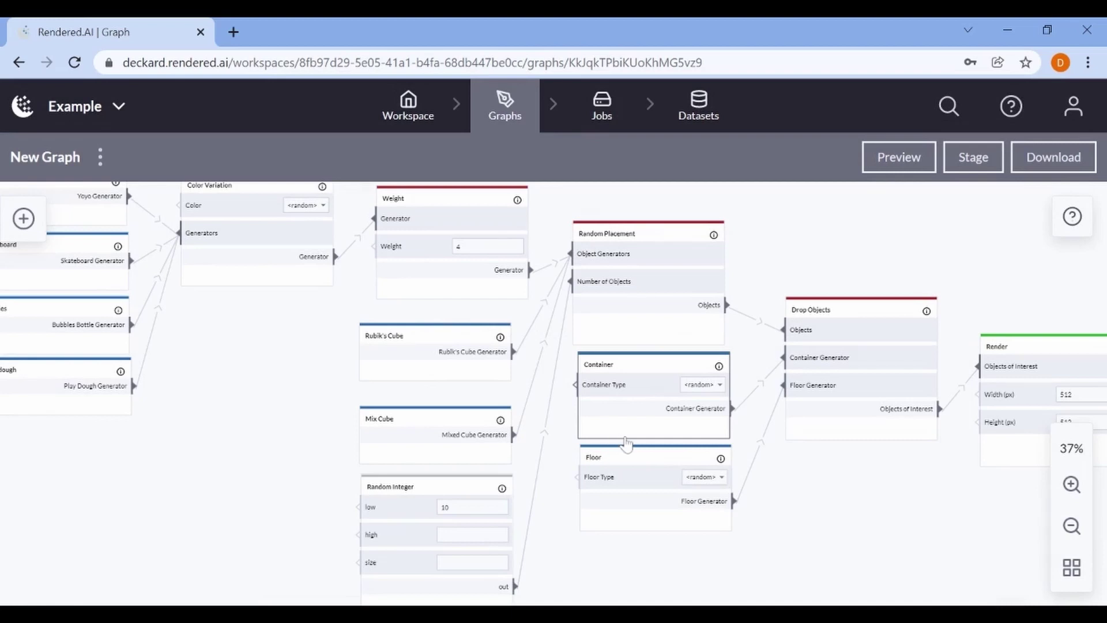
# Preview a render of the objects scattered in a red tray, then close the preview
pyautogui.click(904, 167)
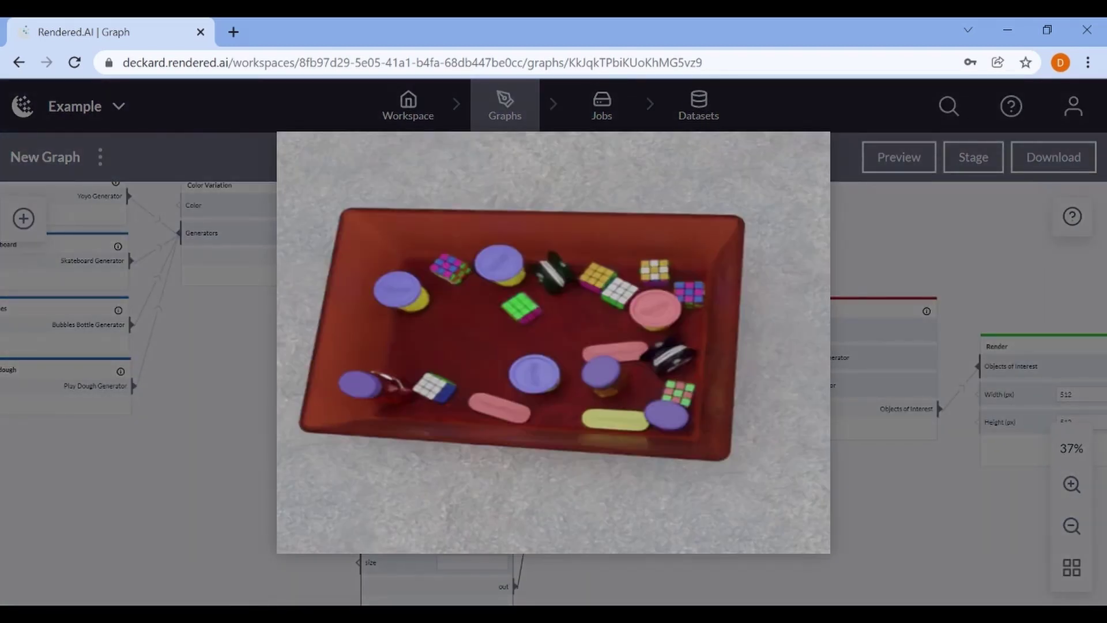
pyautogui.click(932, 503)
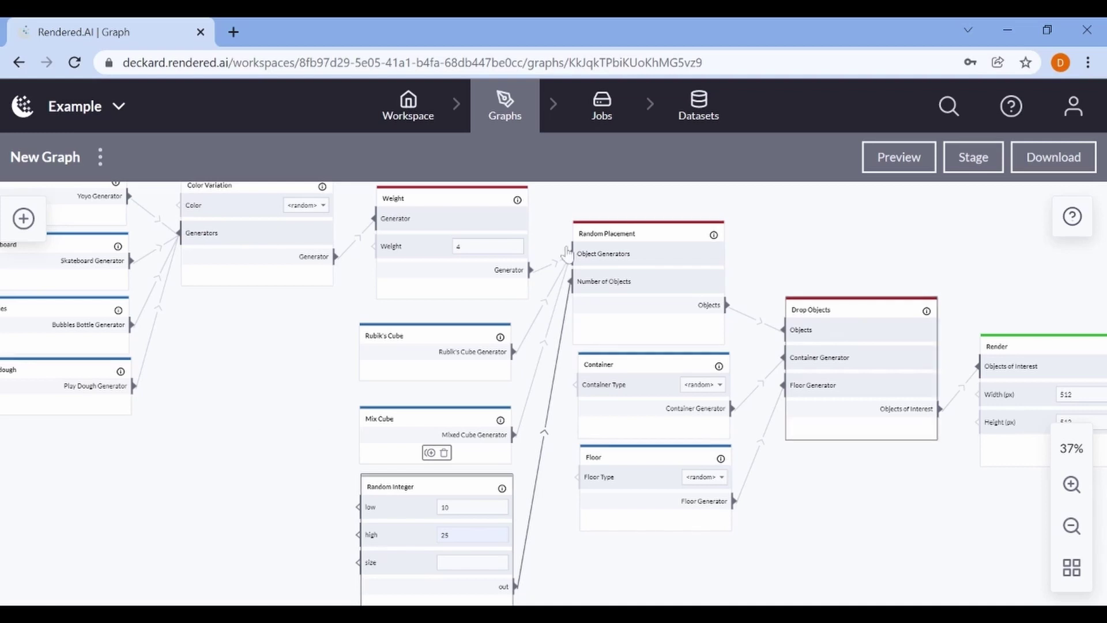
# Save a copy of New Graph under the name 'Example 2'
pyautogui.click(100, 156)
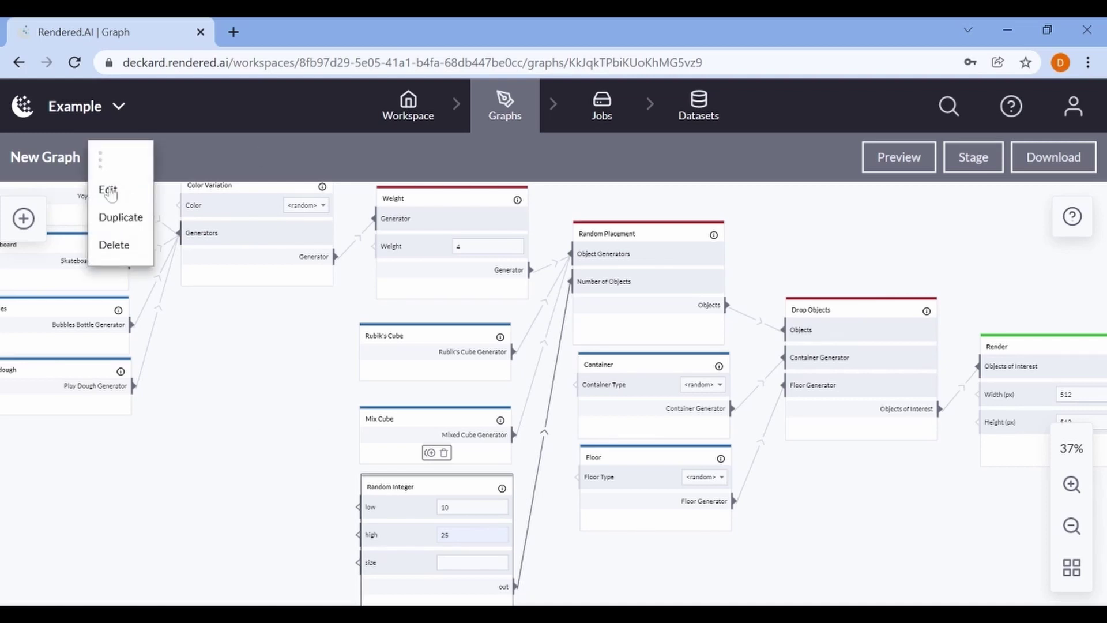
pyautogui.click(120, 219)
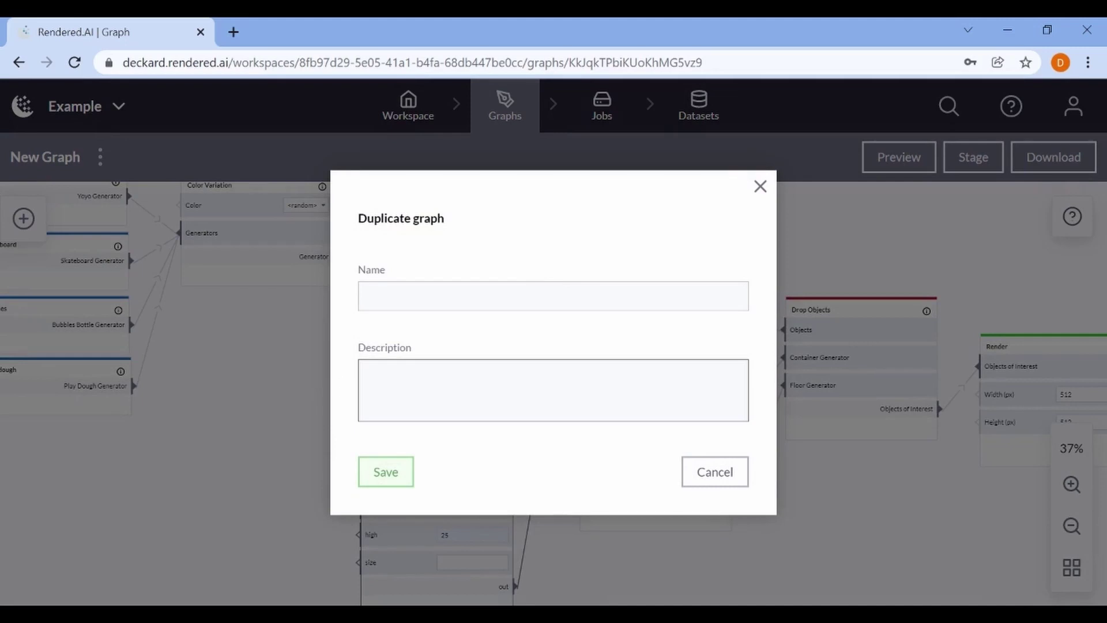
pyautogui.click(553, 295)
pyautogui.write('Exampl')
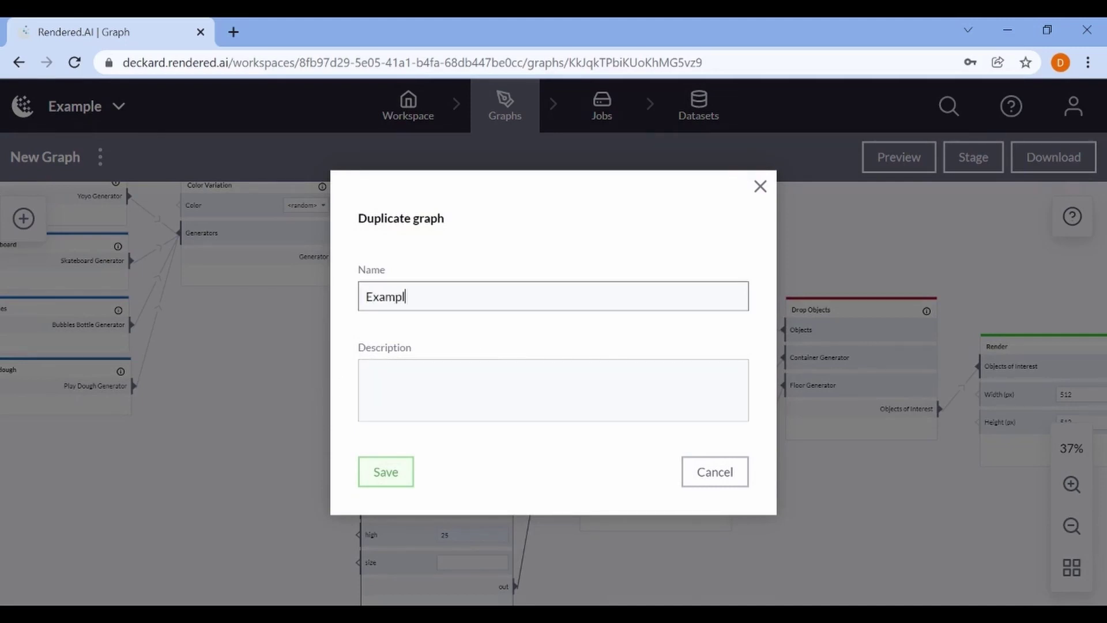
pyautogui.write('e 2')
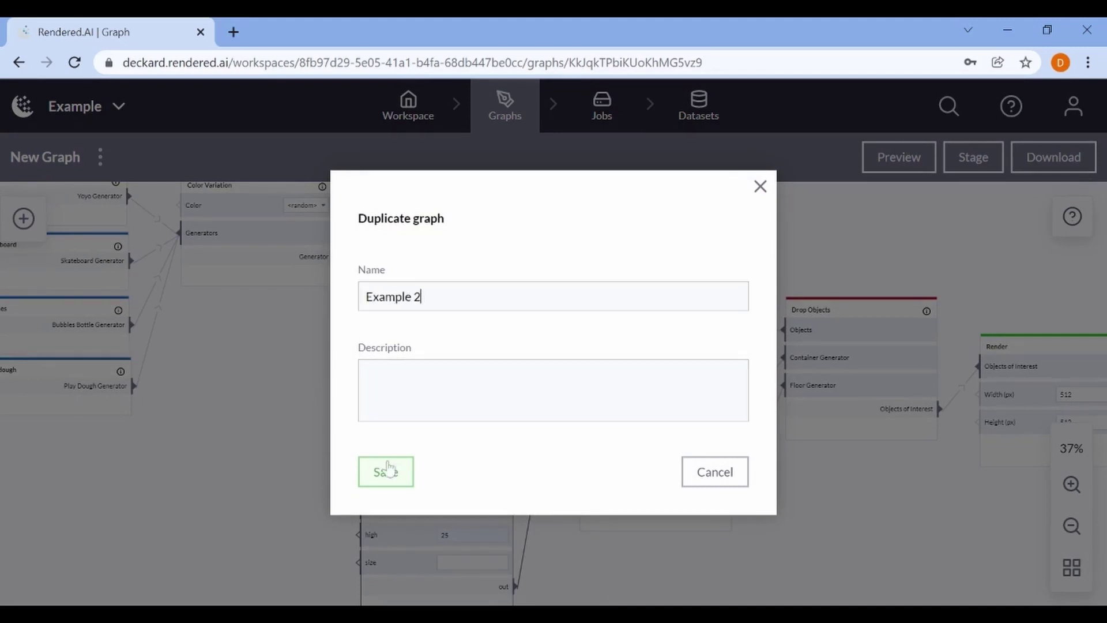
pyautogui.click(386, 472)
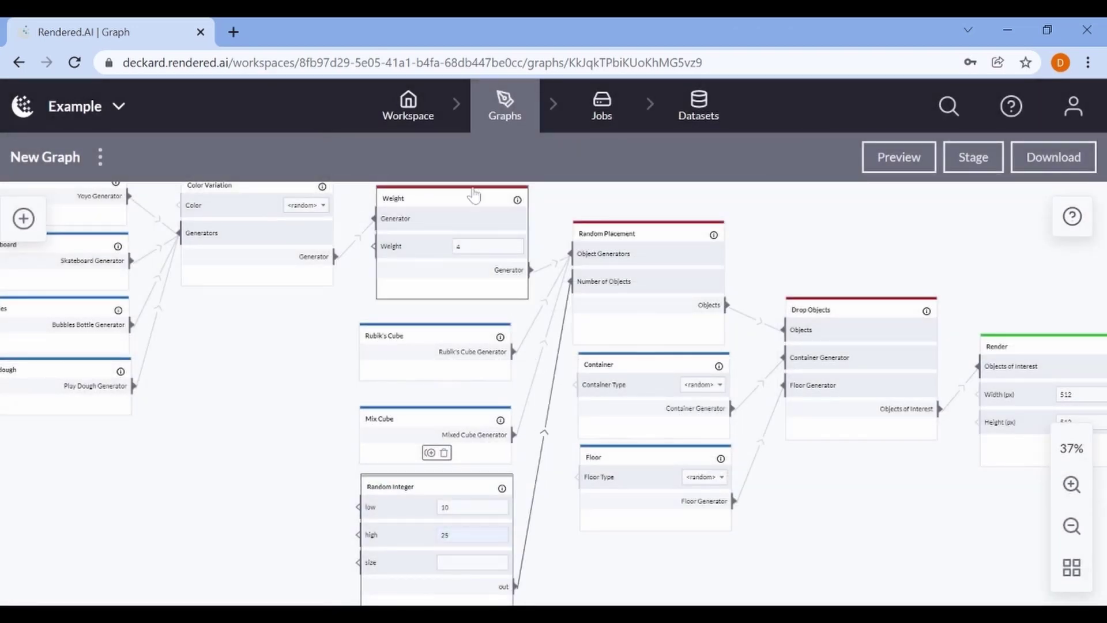
# Open the Example 2 graph from the workspace and fit its whole node layout in view
pyautogui.click(408, 107)
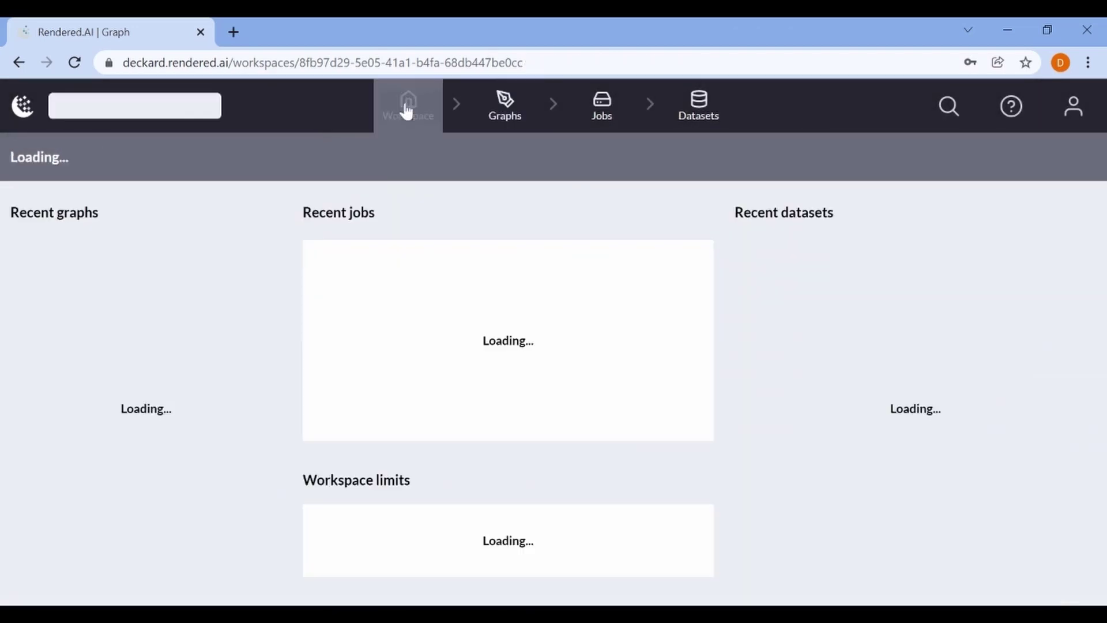
pyautogui.click(228, 336)
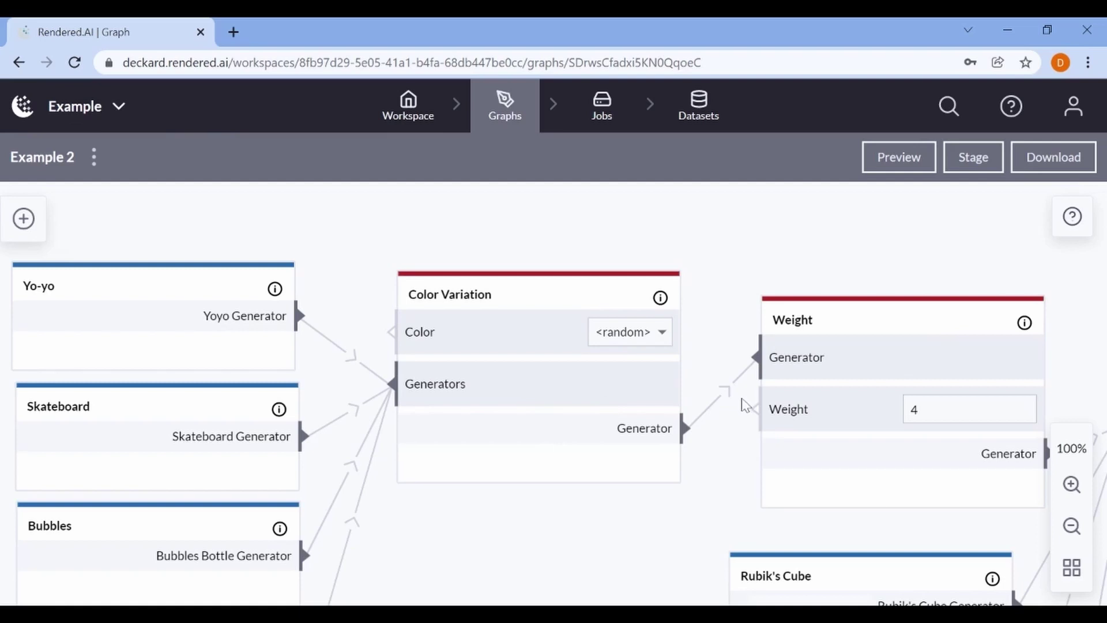
pyautogui.scroll(-3, 726, 428)
pyautogui.scroll(-3, 725, 427)
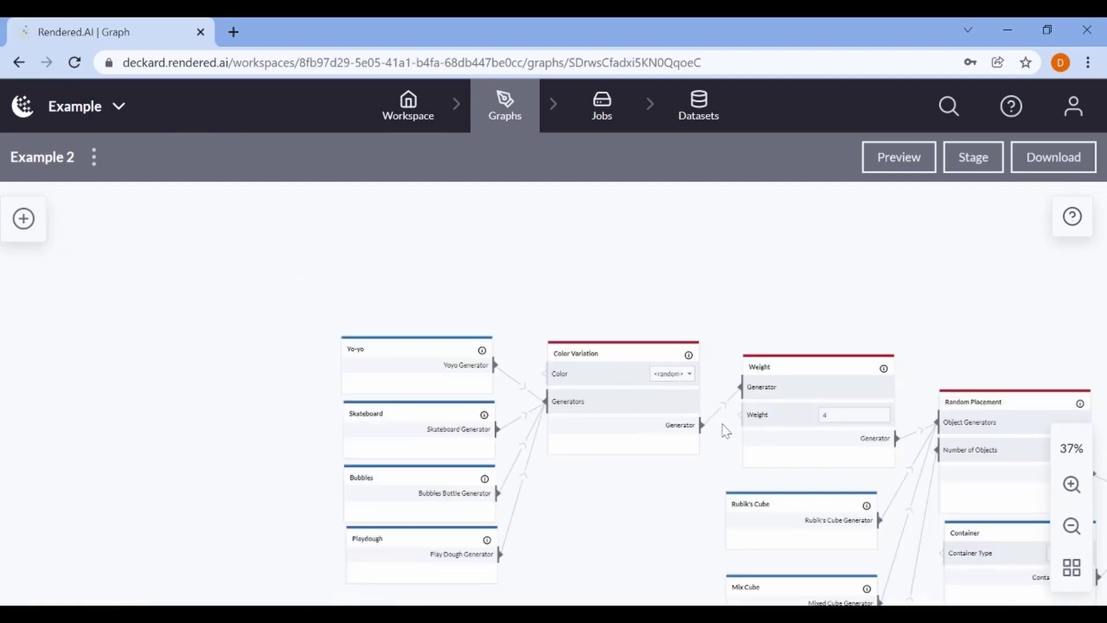
pyautogui.moveTo(714, 457); pyautogui.dragTo(522, 290)
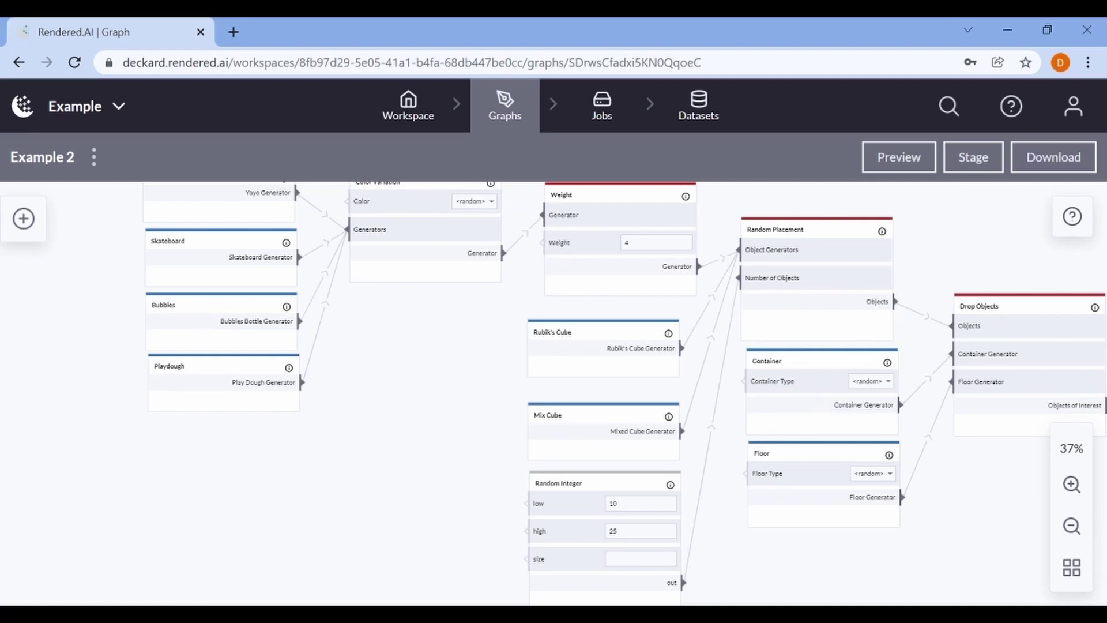
# Stage Example 2 and confirm it is listed under staged graphs in the Job manager
pyautogui.click(982, 156)
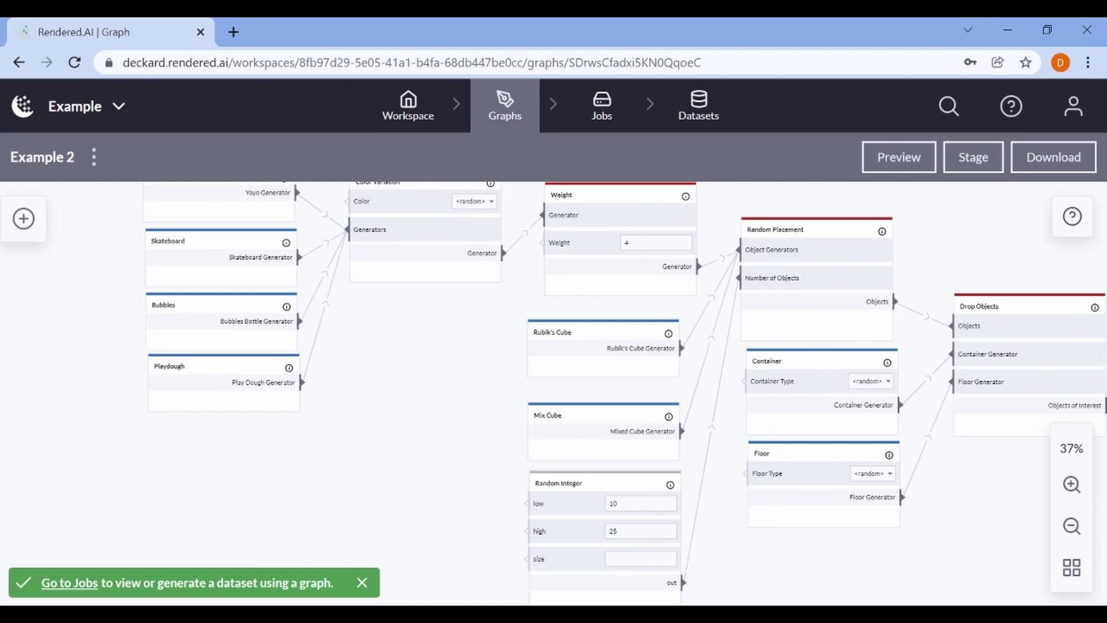
pyautogui.click(612, 110)
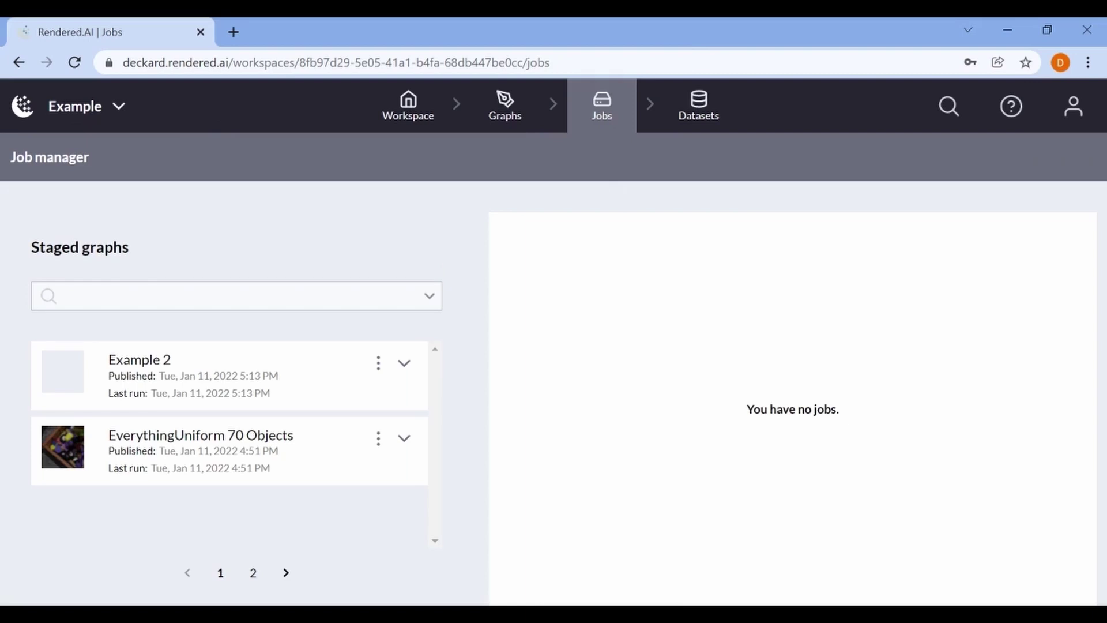
# Configure the Example 2 job for 10 runs at Low priority with auto seed generation enabled
pyautogui.click(398, 381)
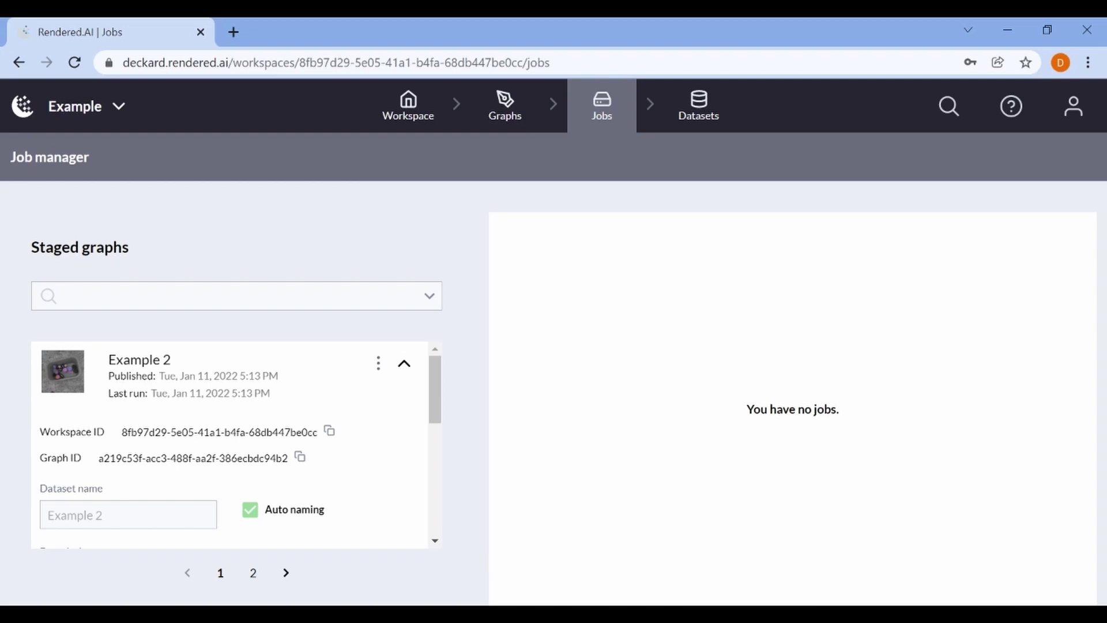
pyautogui.scroll(-3, 254, 452)
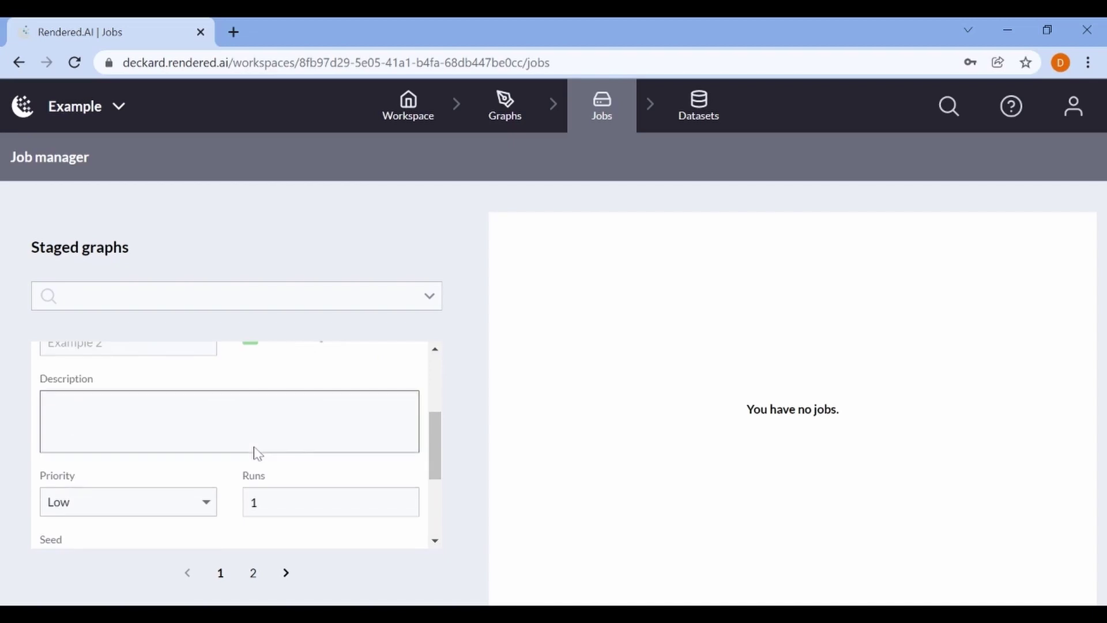
pyautogui.click(247, 501)
pyautogui.write('0')
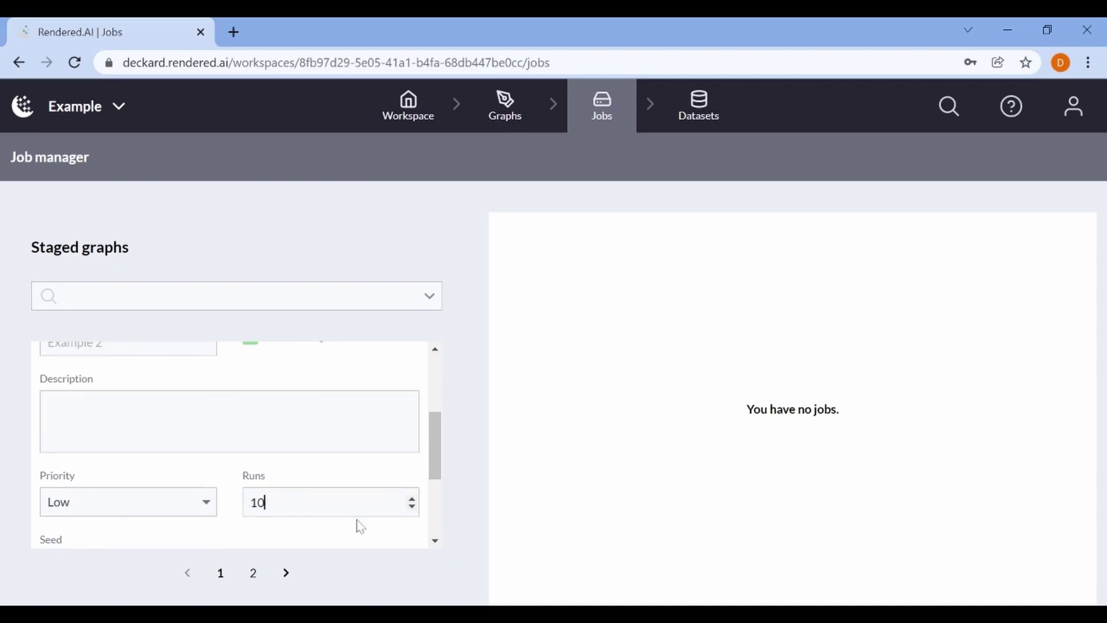
pyautogui.scroll(-2, 358, 521)
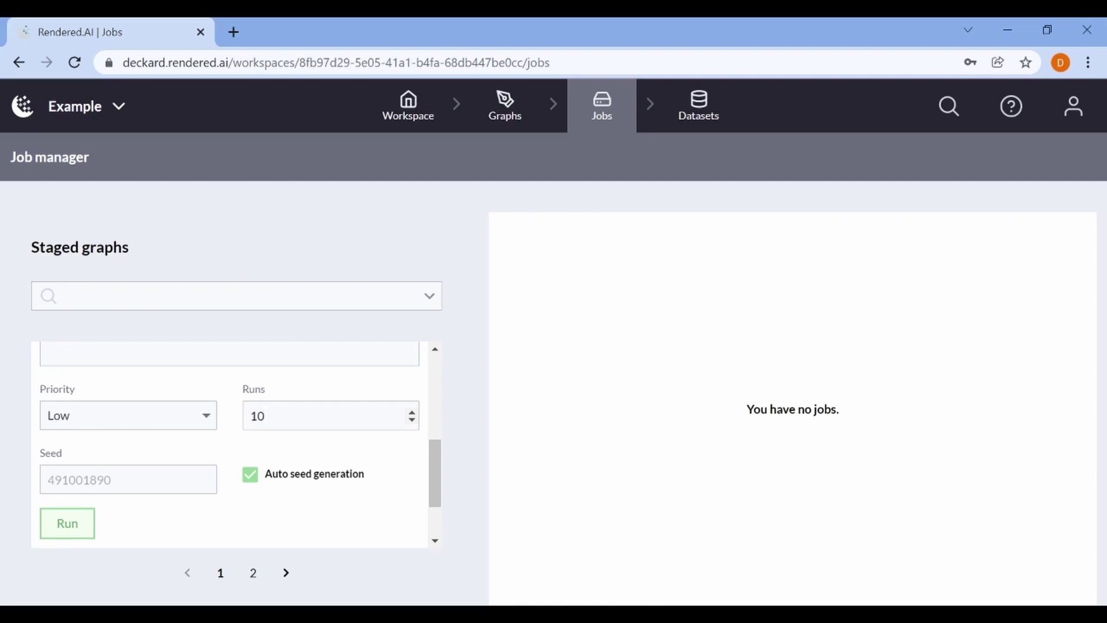
pyautogui.click(248, 478)
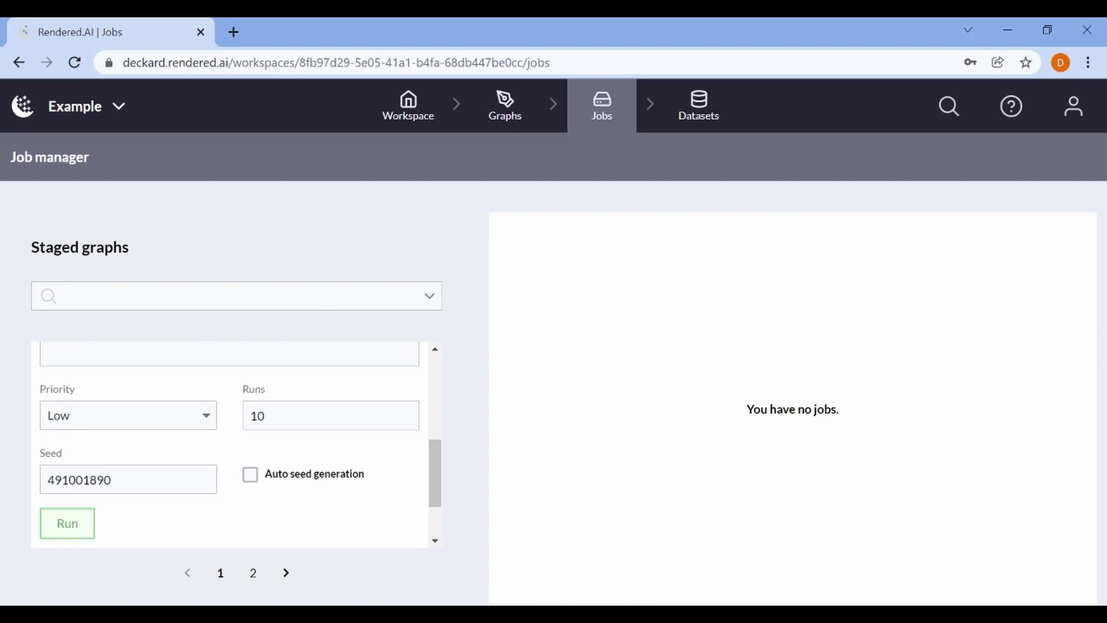
pyautogui.click(249, 476)
# Run the 10-run Example 2 job to completion and check the Datasets list
pyautogui.click(74, 529)
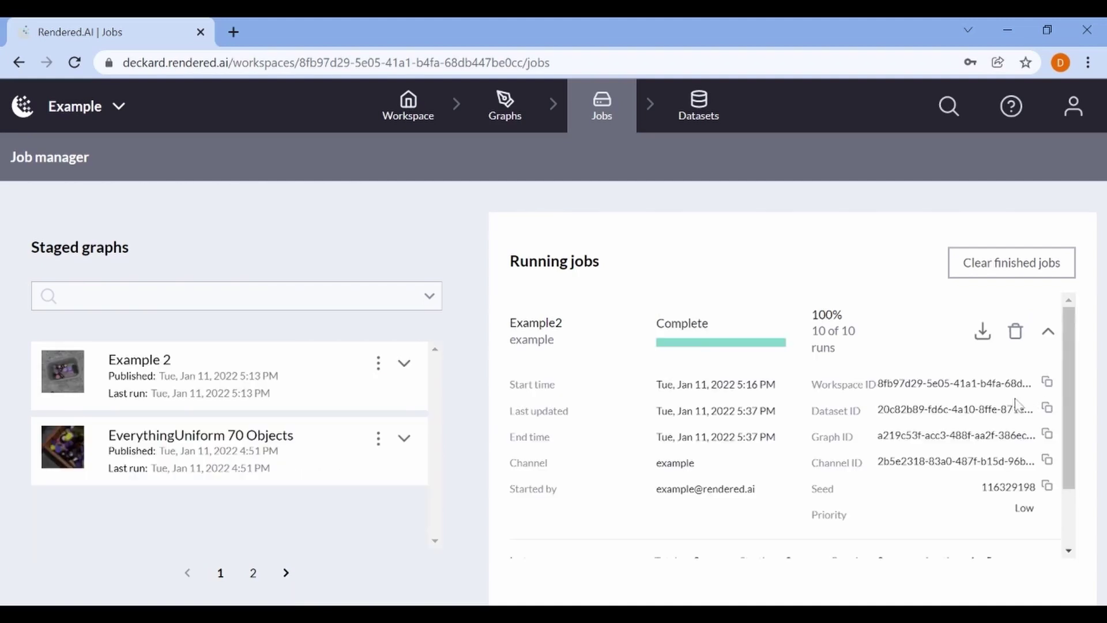
pyautogui.click(694, 112)
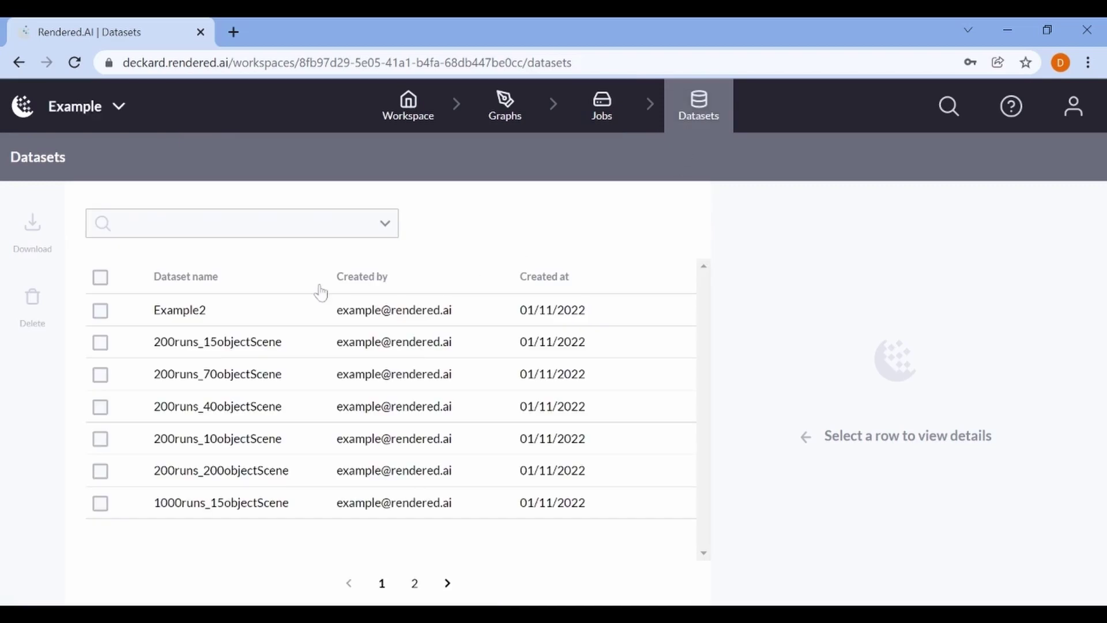
# Inspect the Example2 dataset's details: 10 images totalling 5.28 MB
pyautogui.click(249, 317)
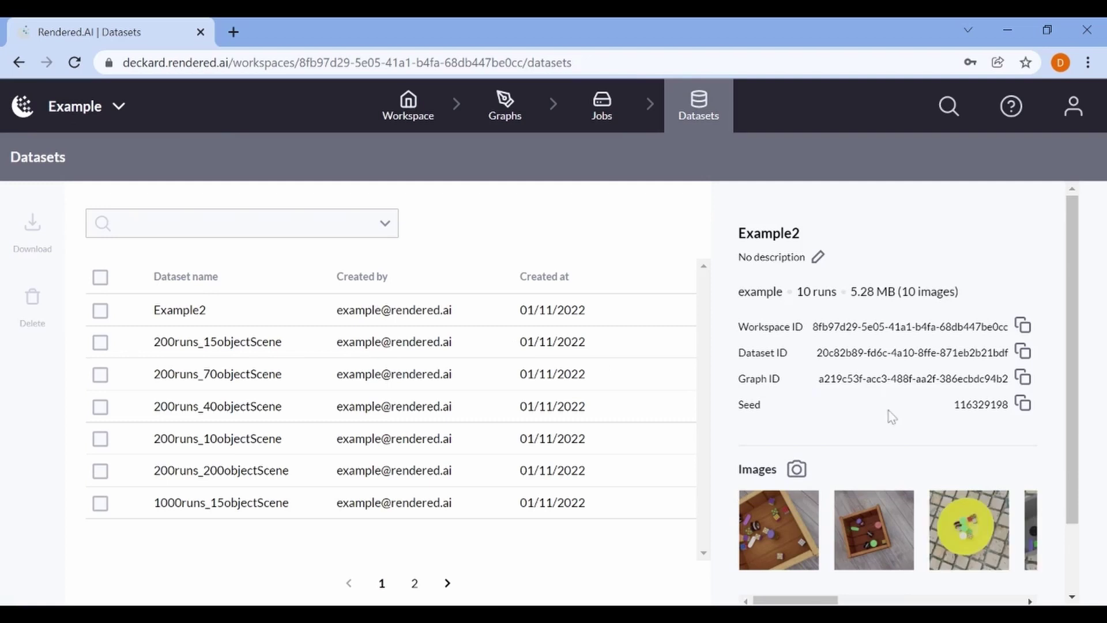
pyautogui.scroll(-1, 924, 461)
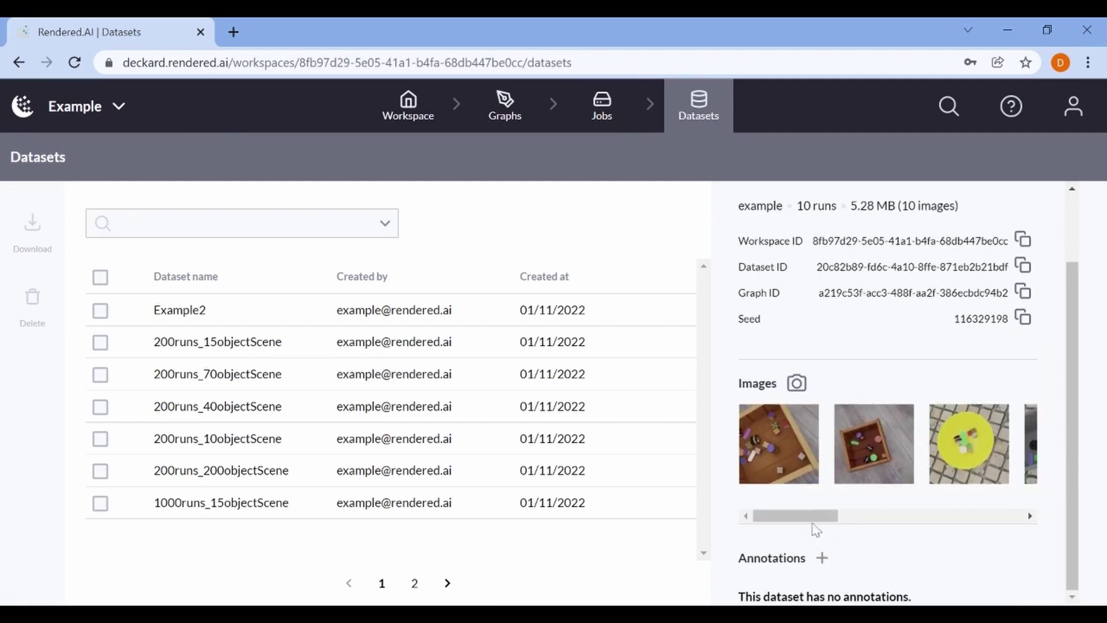
pyautogui.moveTo(815, 518); pyautogui.dragTo(1005, 531)
pyautogui.scroll(1, 942, 382)
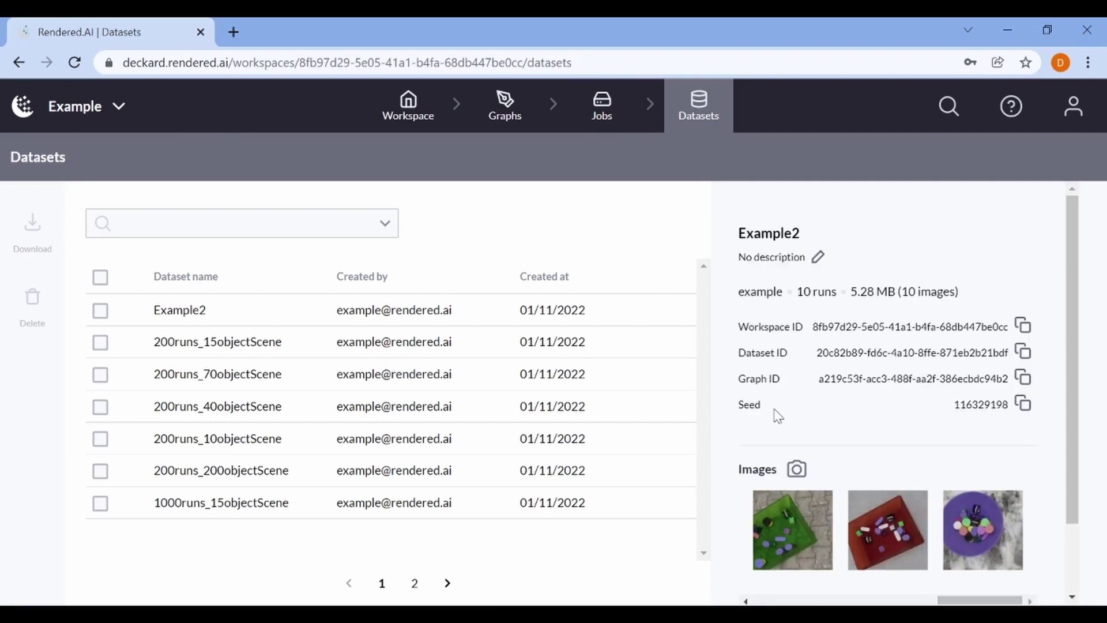
# Download the Example2 dataset as Example2.zip and open the file
pyautogui.click(102, 312)
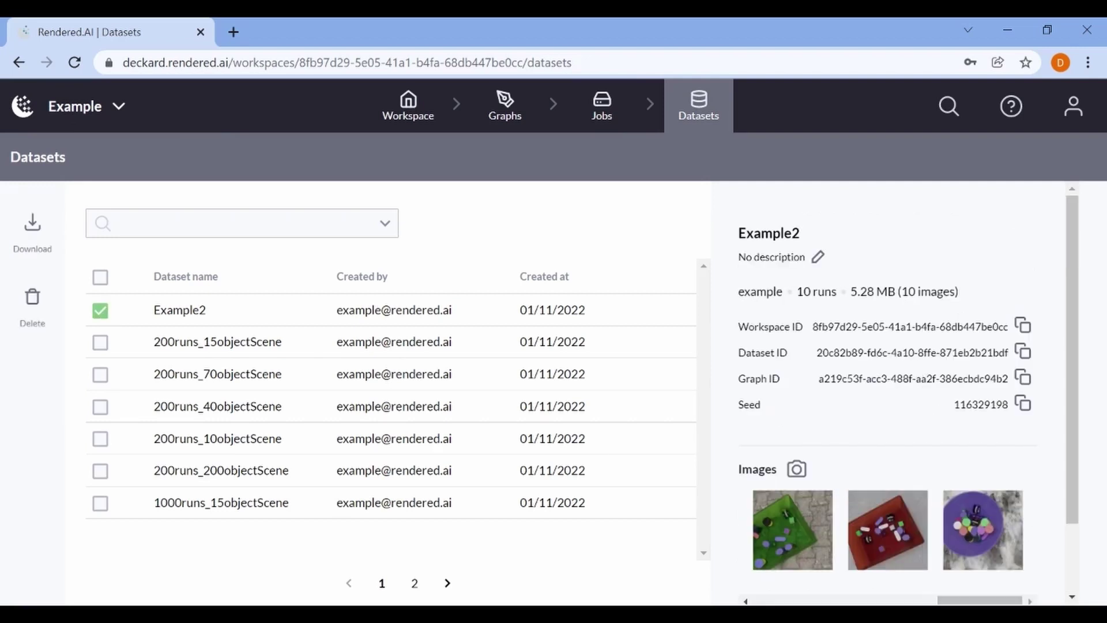
pyautogui.click(33, 228)
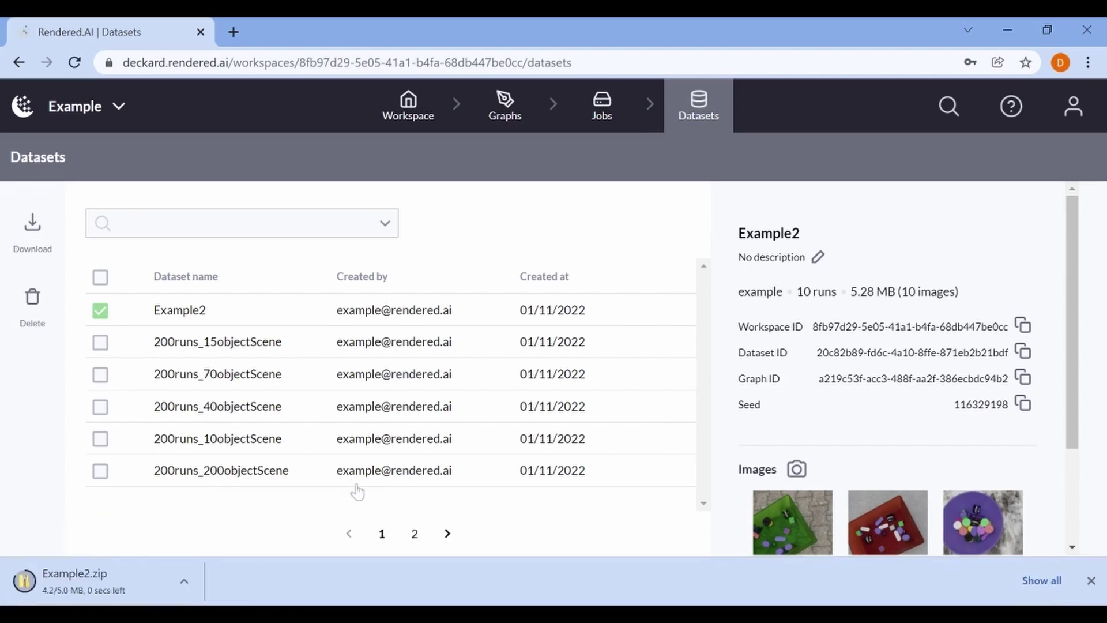
pyautogui.click(176, 586)
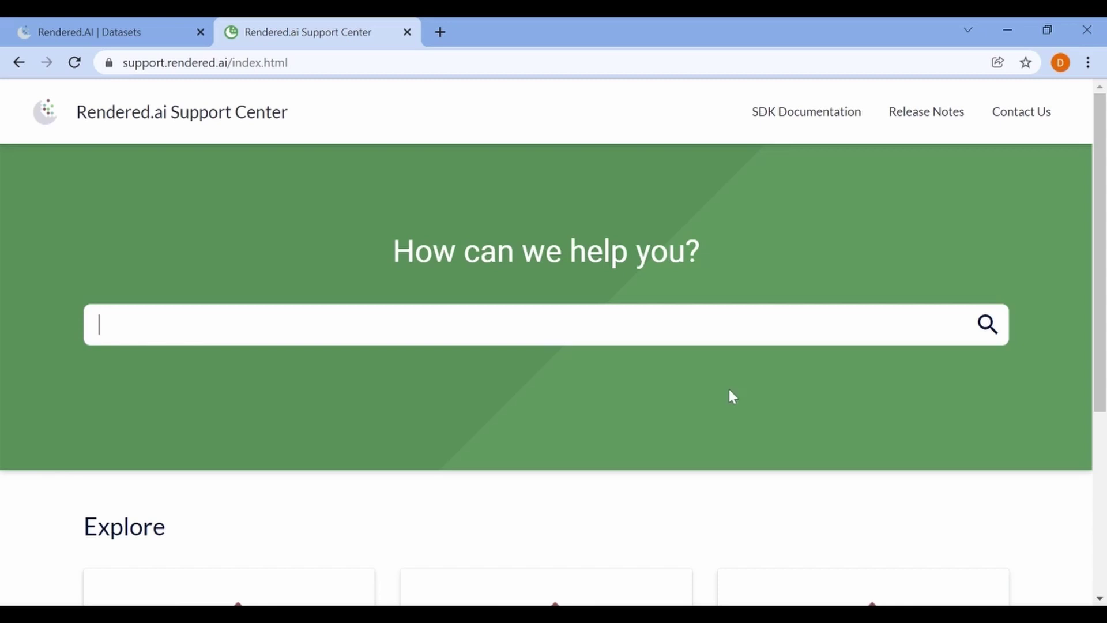
pyautogui.scroll(-3, 732, 397)
pyautogui.scroll(-2, 732, 396)
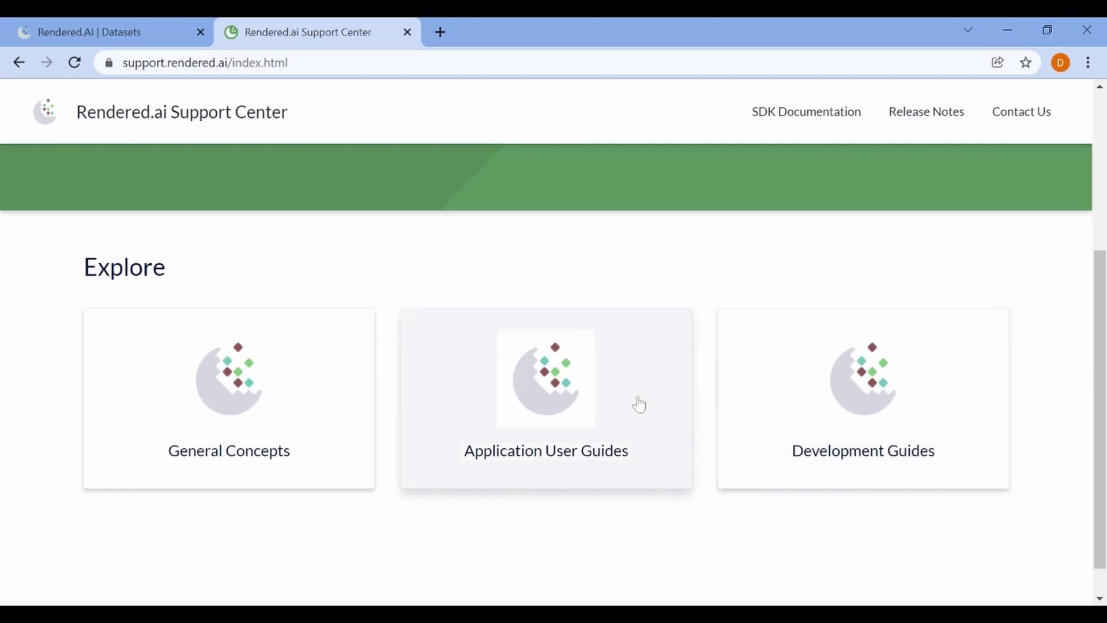